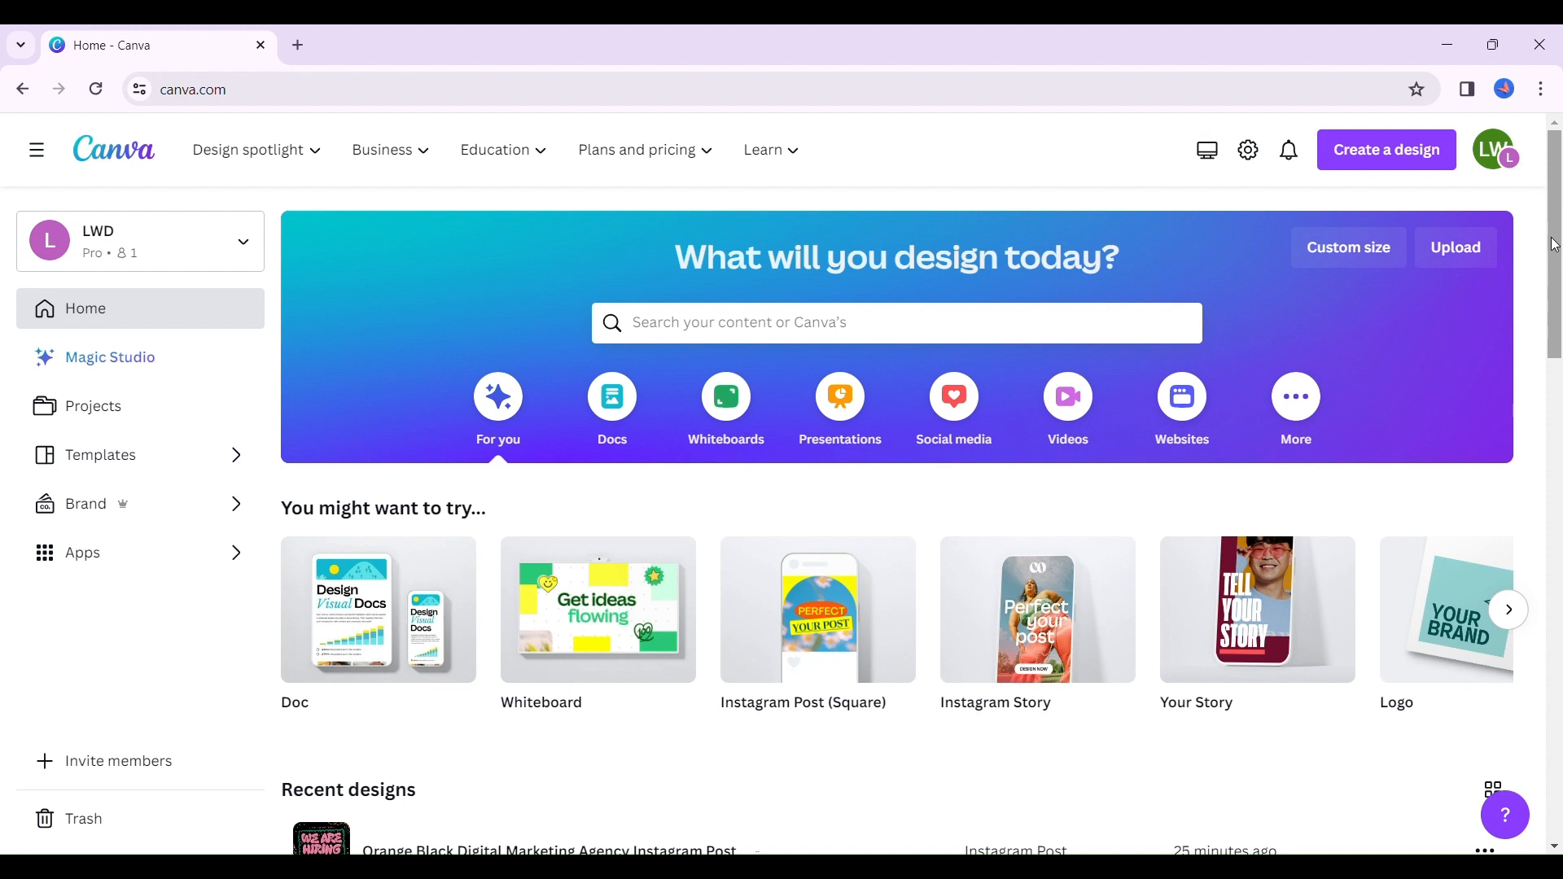
- Open the recent design "Orange Black Digital Marketing Agency Instagram Post" and add a second page using the recently used "Life is Good" template
scroll(1555, 245, down, 1)
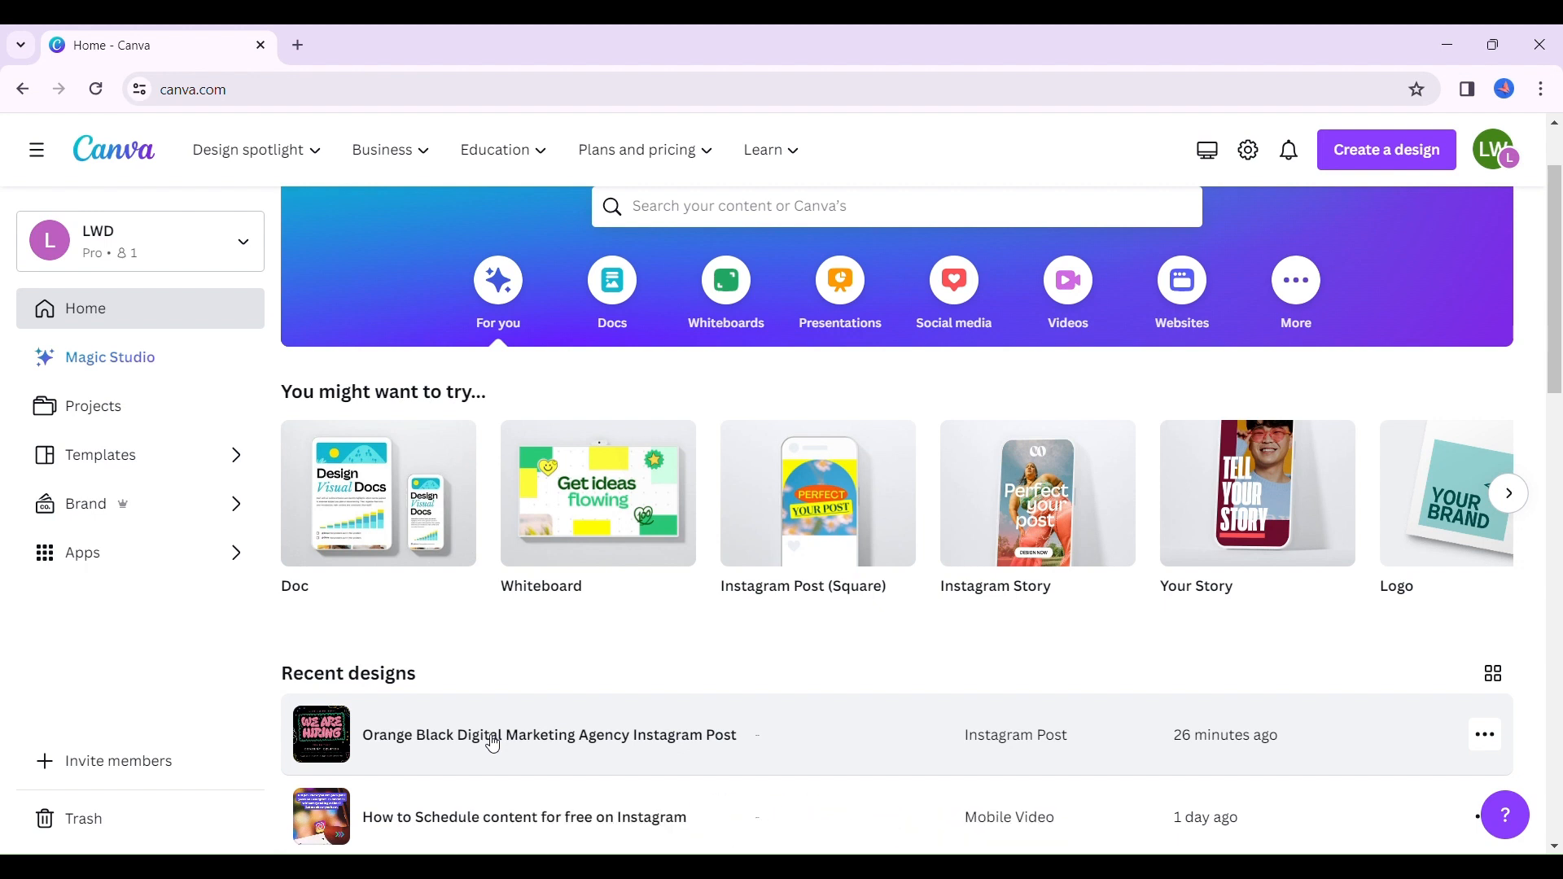
click(547, 742)
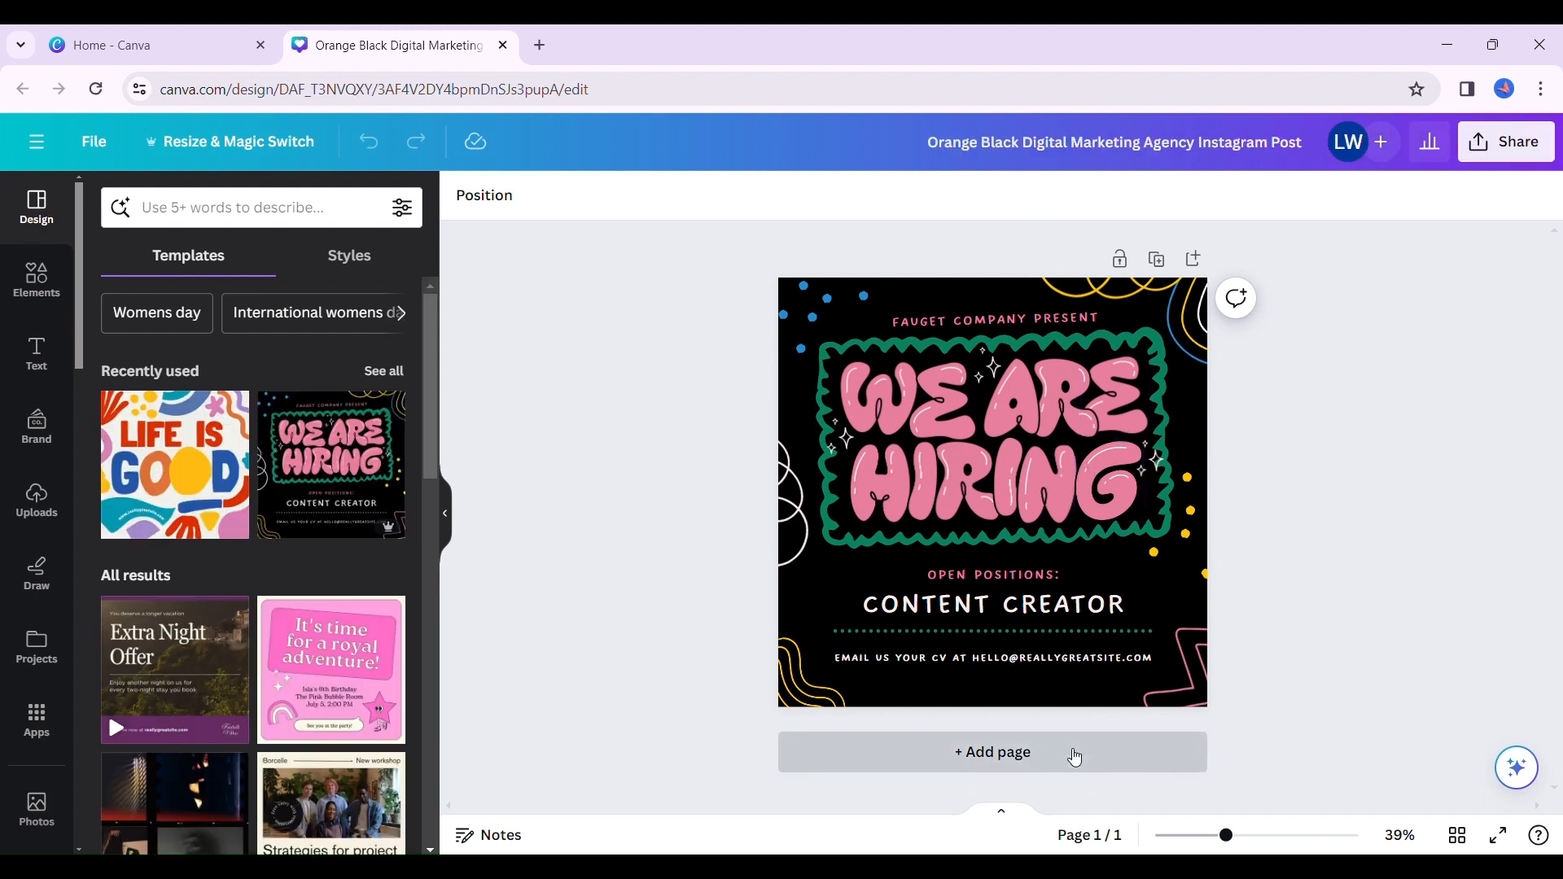
click(1071, 750)
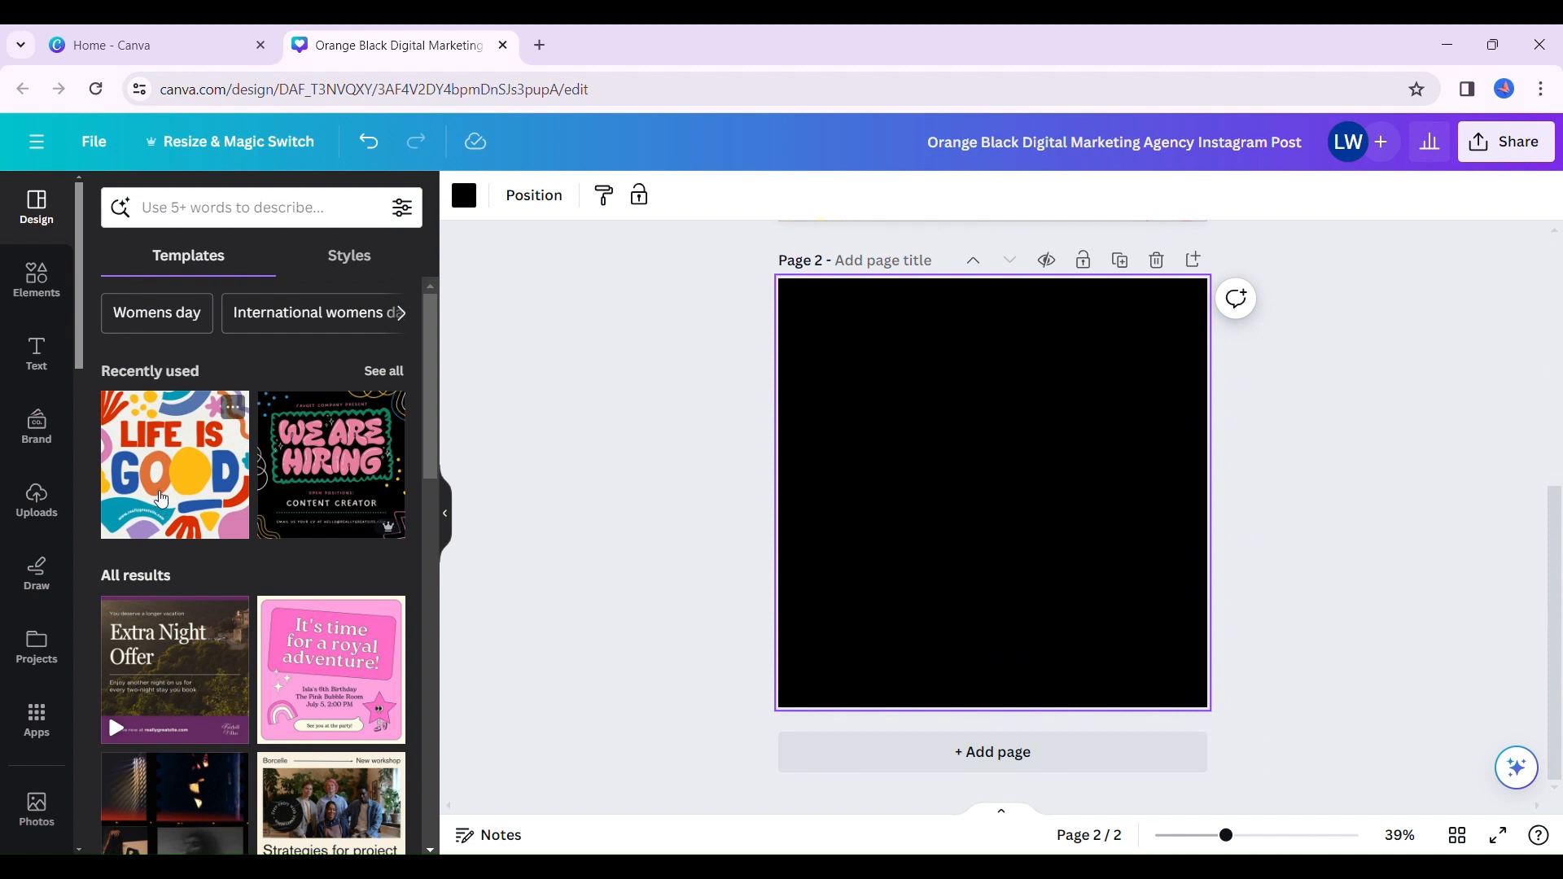
click(157, 497)
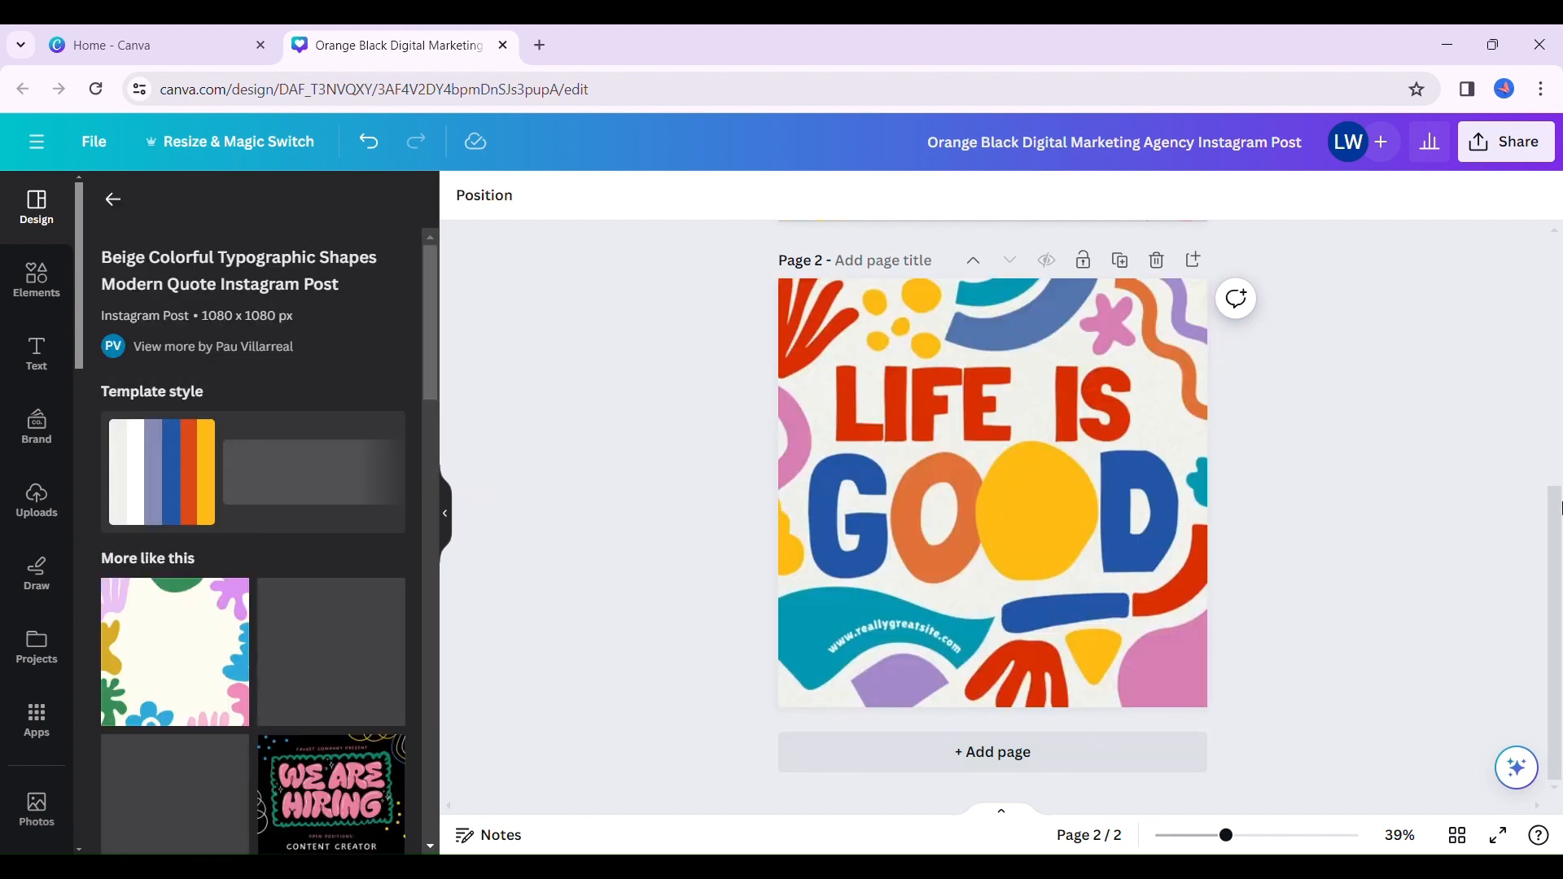
- Return to page 1 of the design and display the uploaded images
drag(1561, 507, 1554, 265)
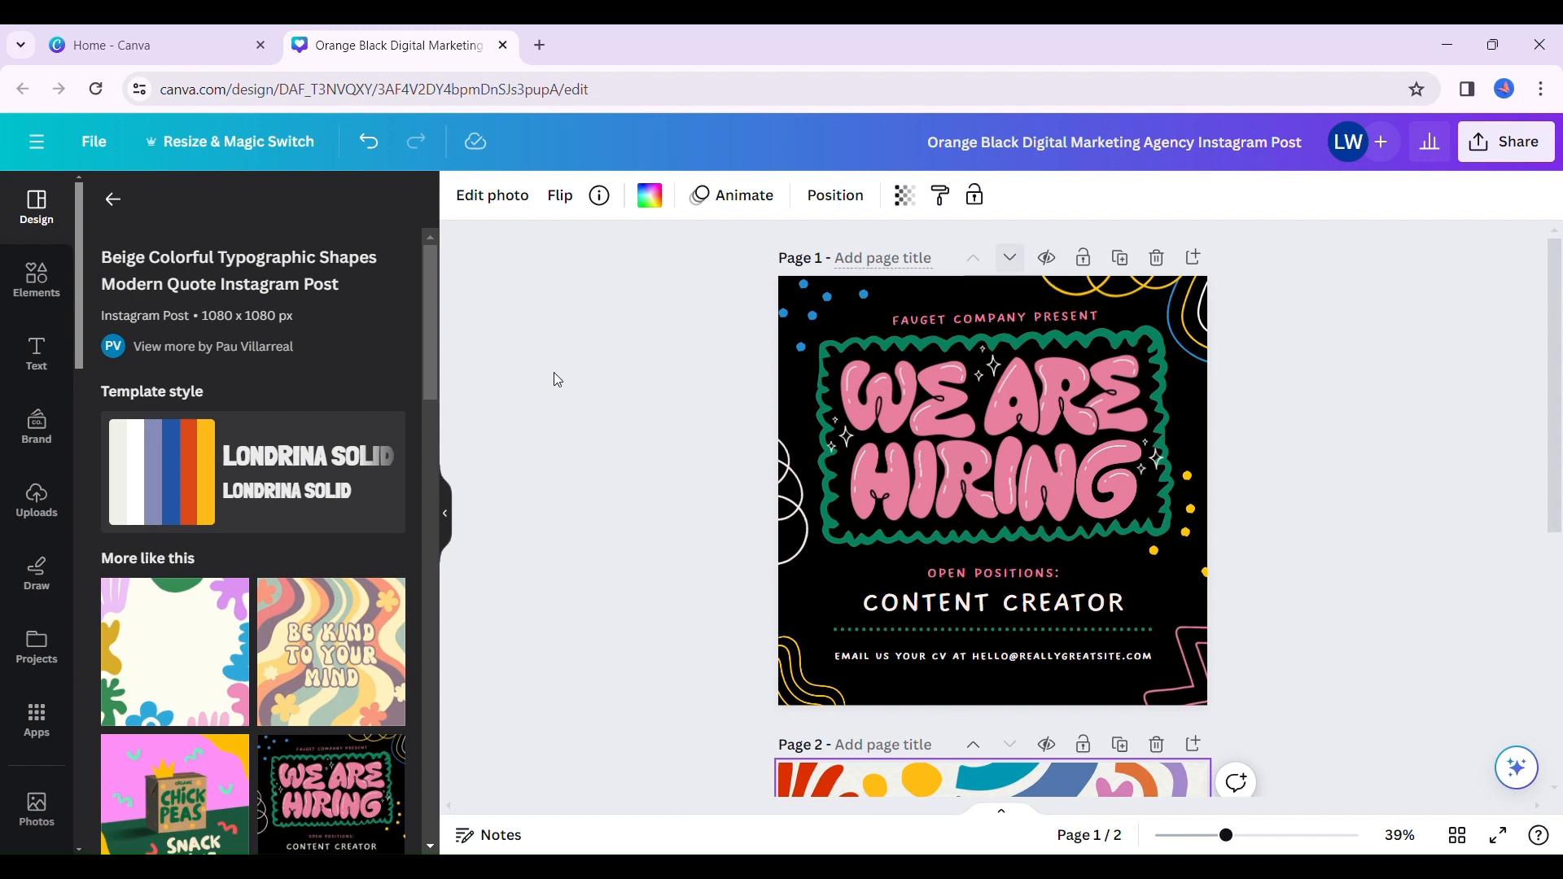
click(26, 520)
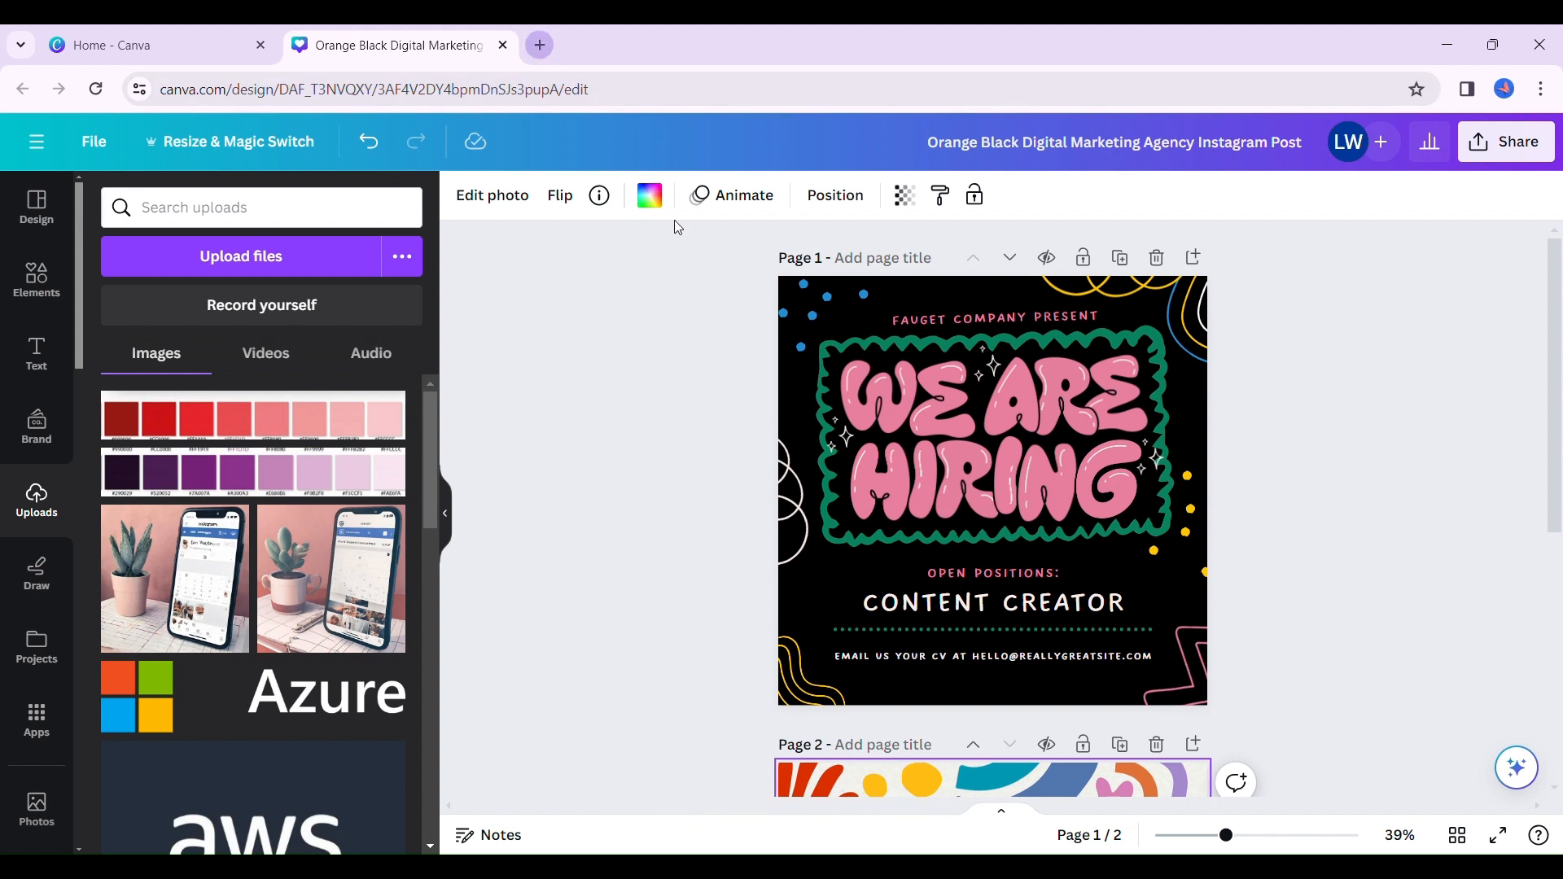
- Search Google in a new tab for "Hex code finder" and preview the UI Garage hex color chart among the image results
key(ctrl+t)
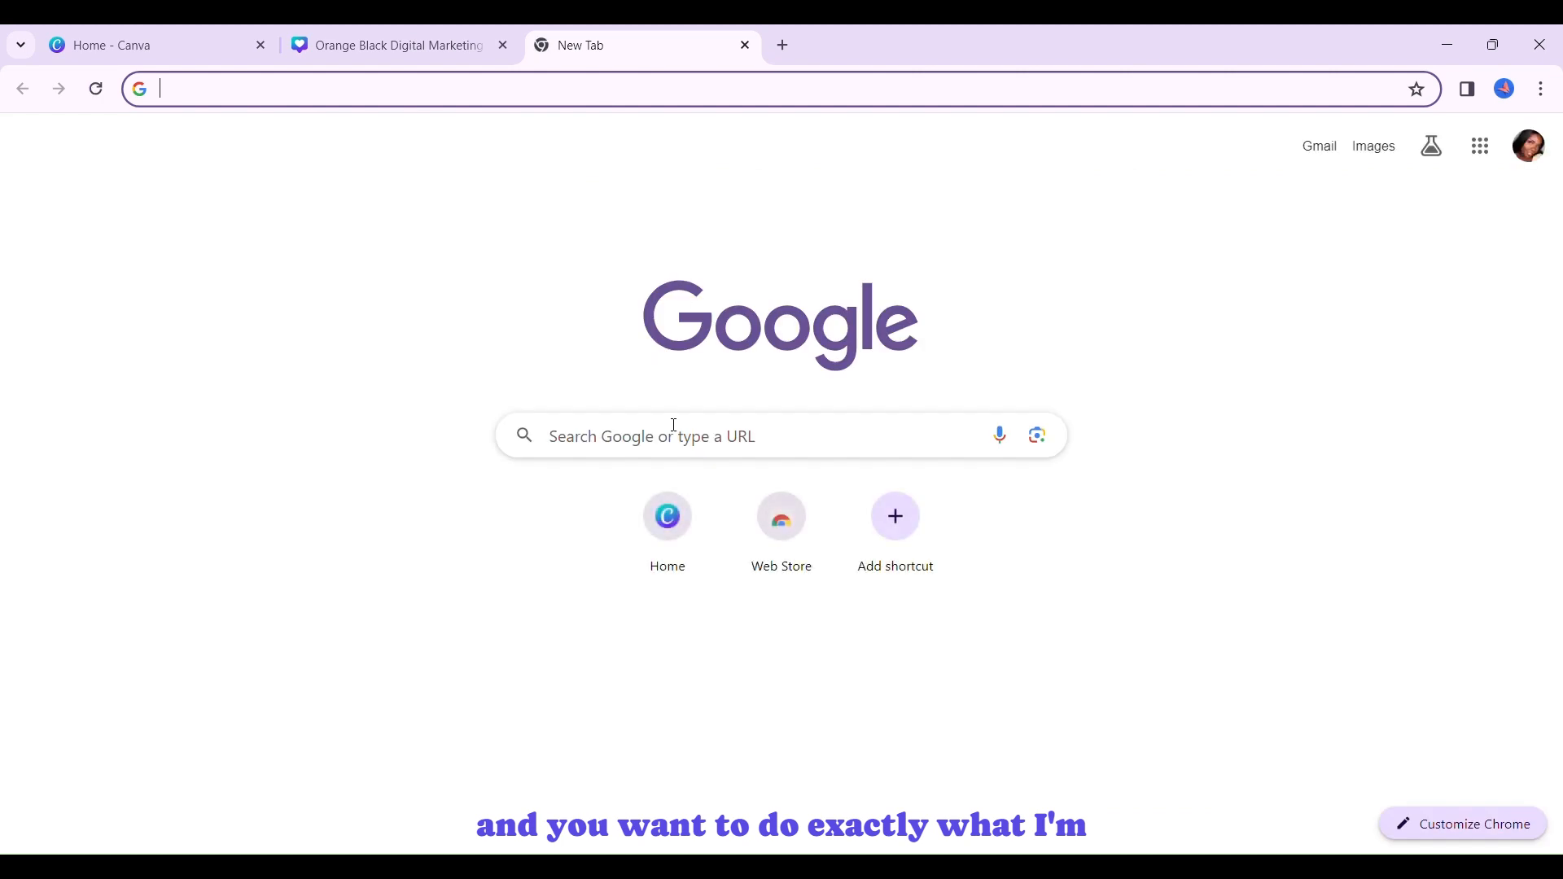
click(675, 436)
text(hex code finder)
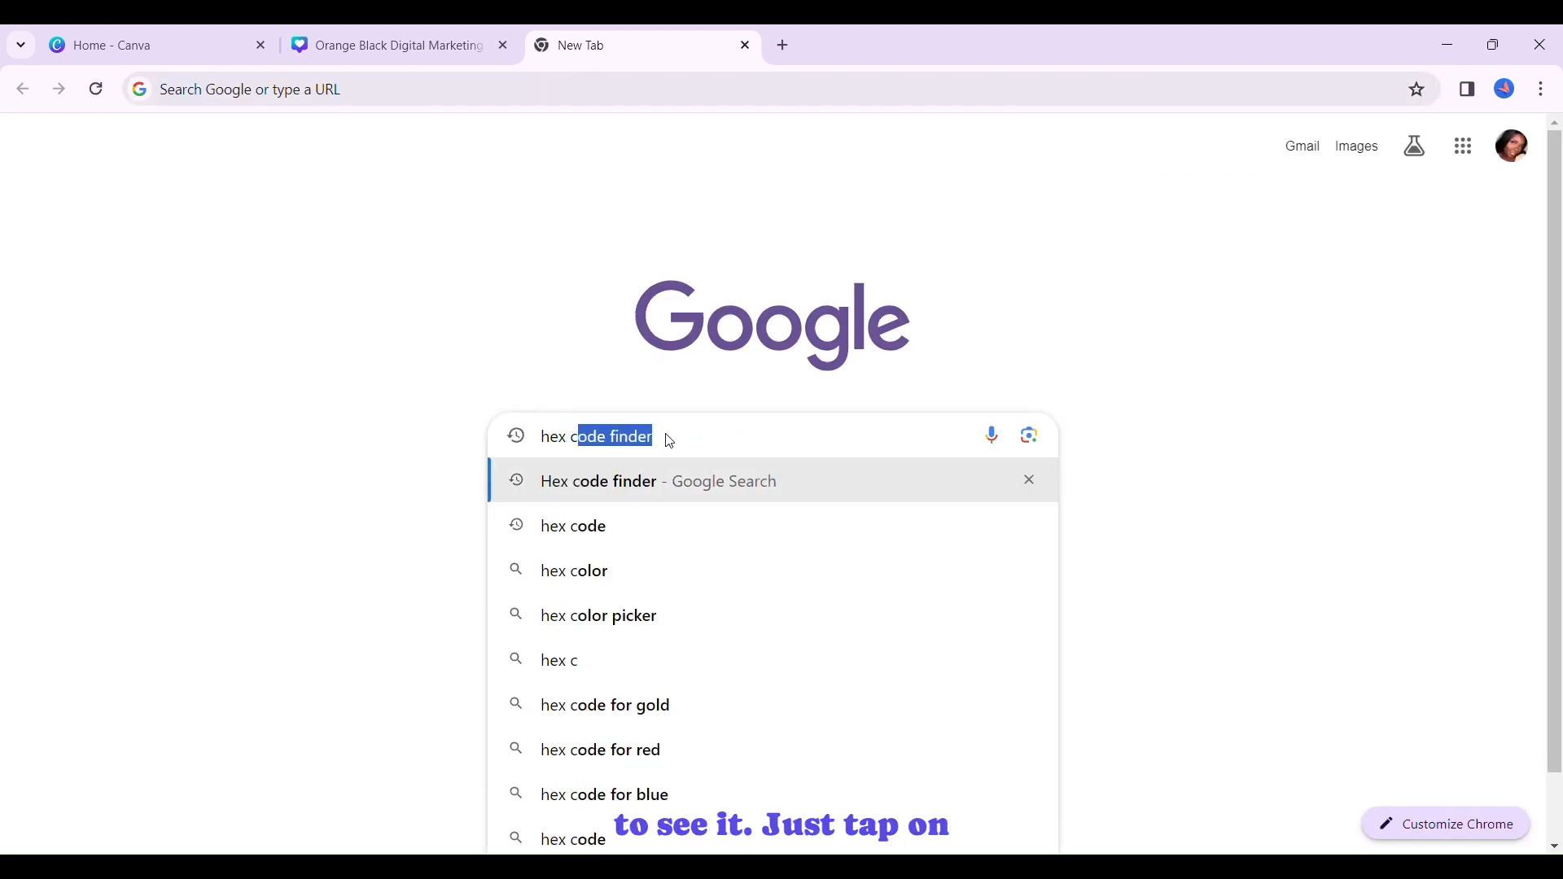
key(Return)
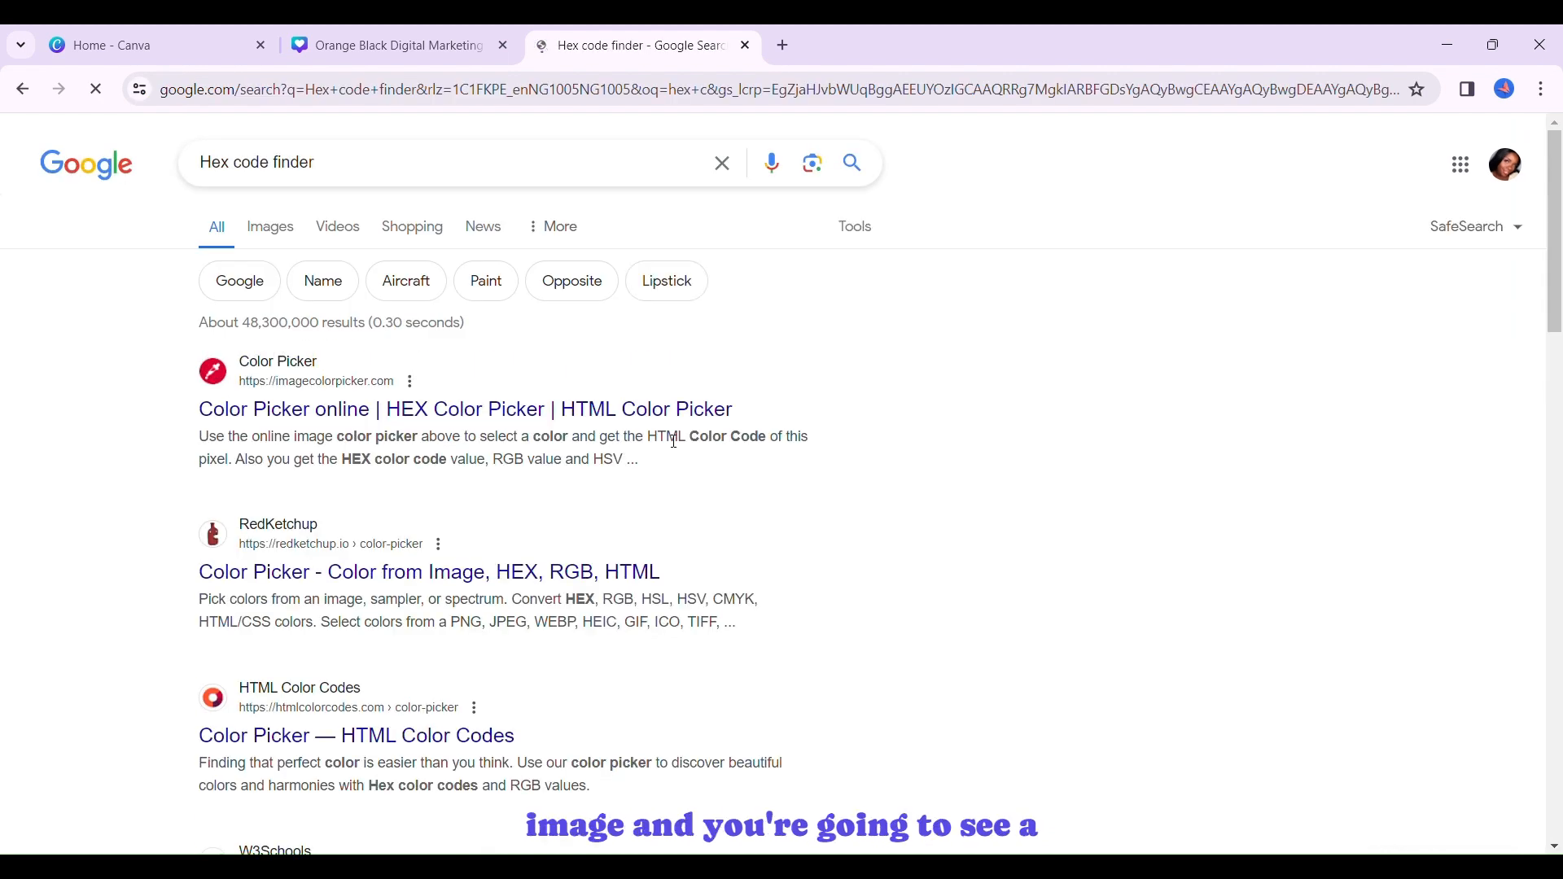
click(299, 242)
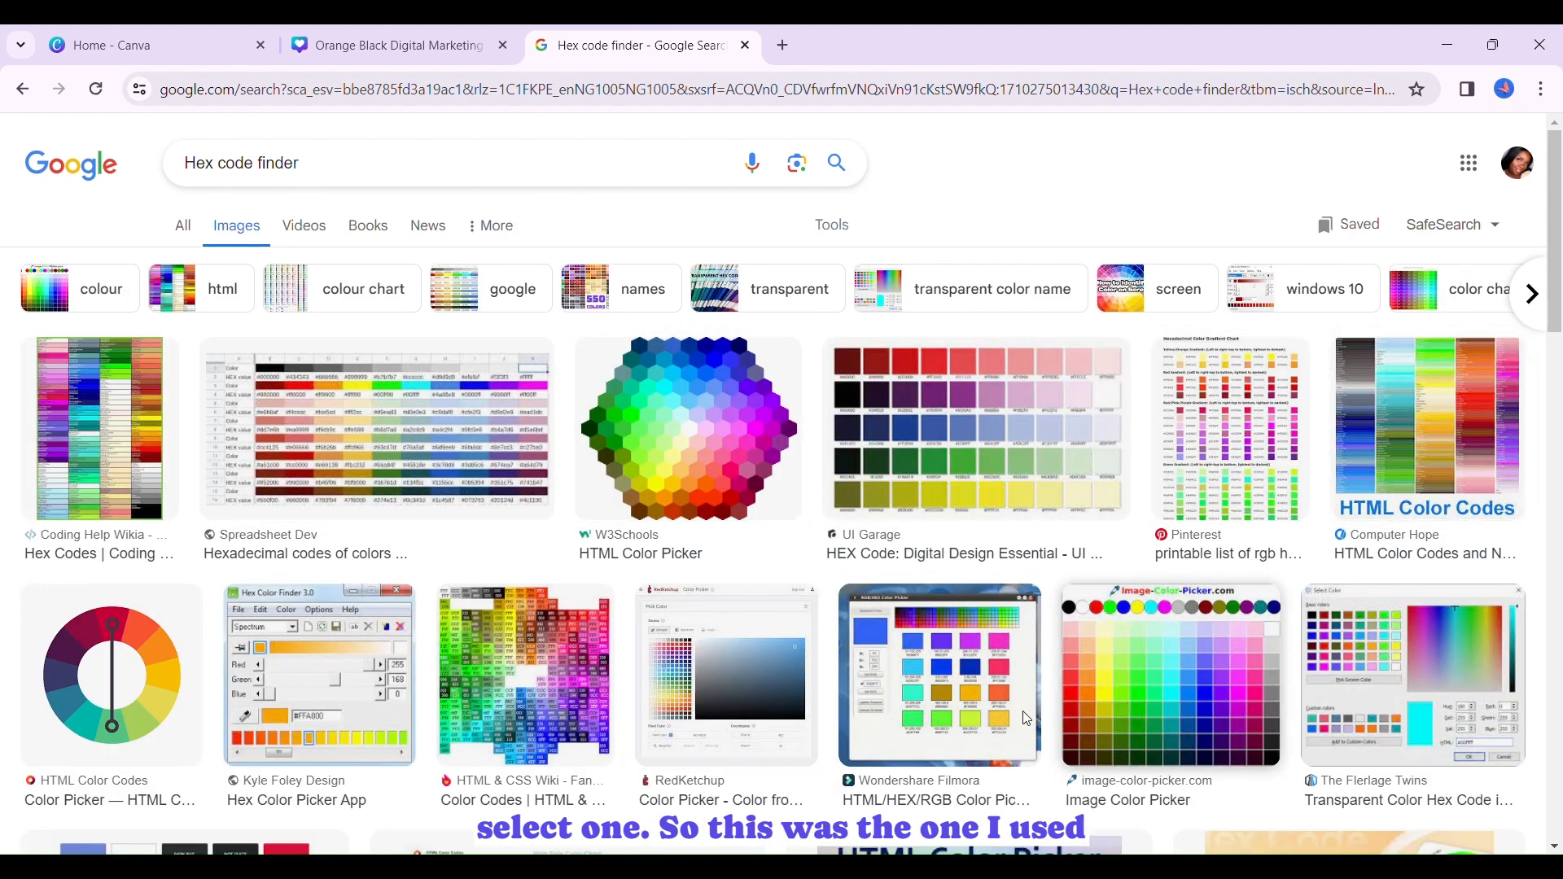
click(1019, 489)
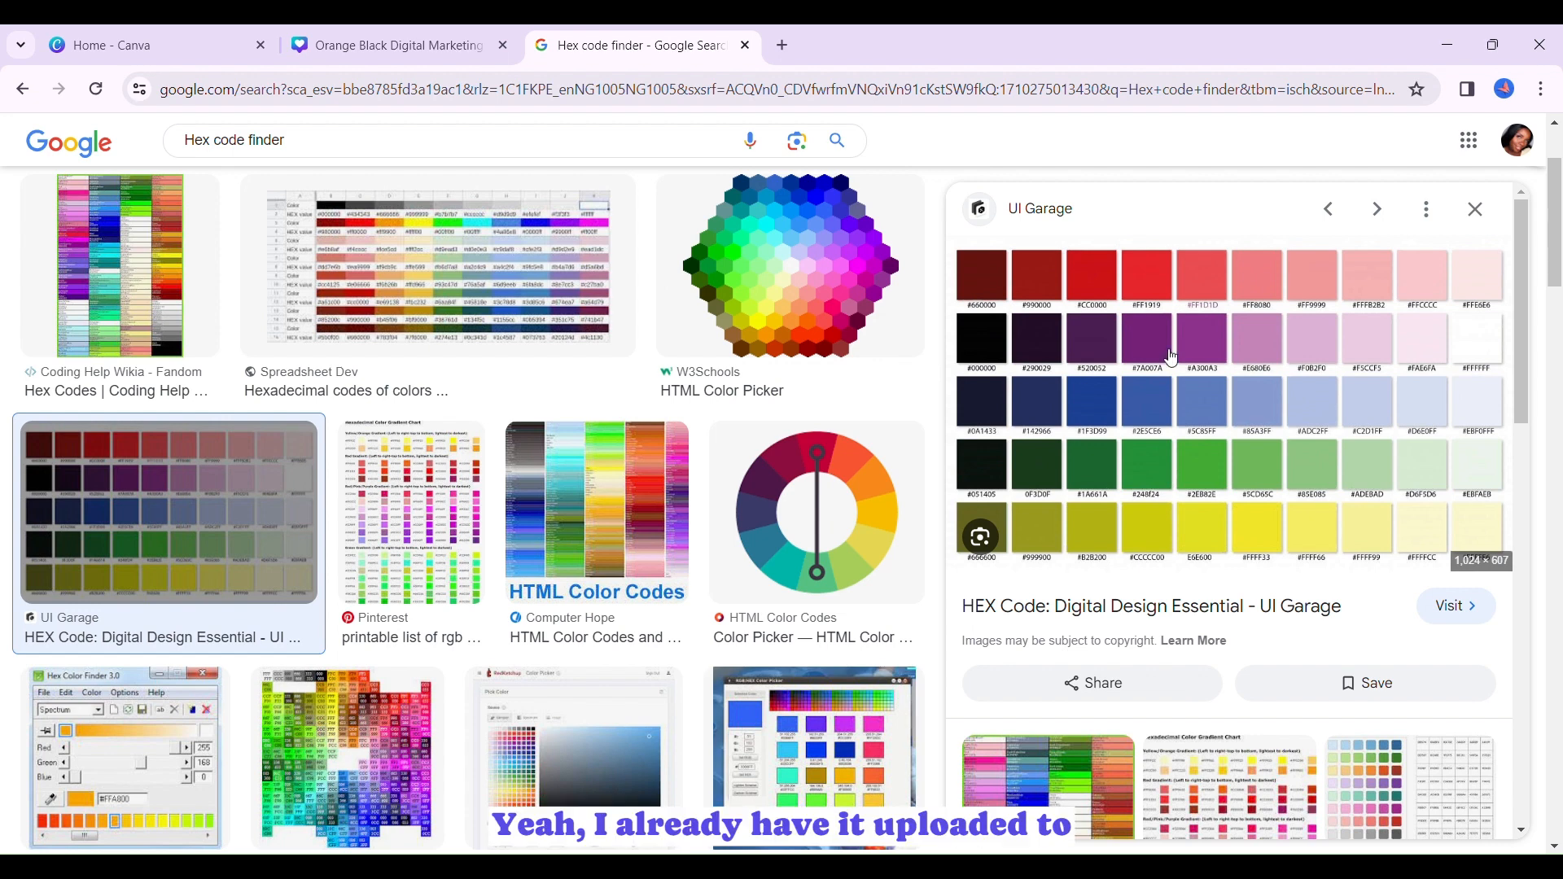
- Switch back to the Canva design and place the uploaded red palette strip on page 1, just above the "Open Positions" line
click(340, 30)
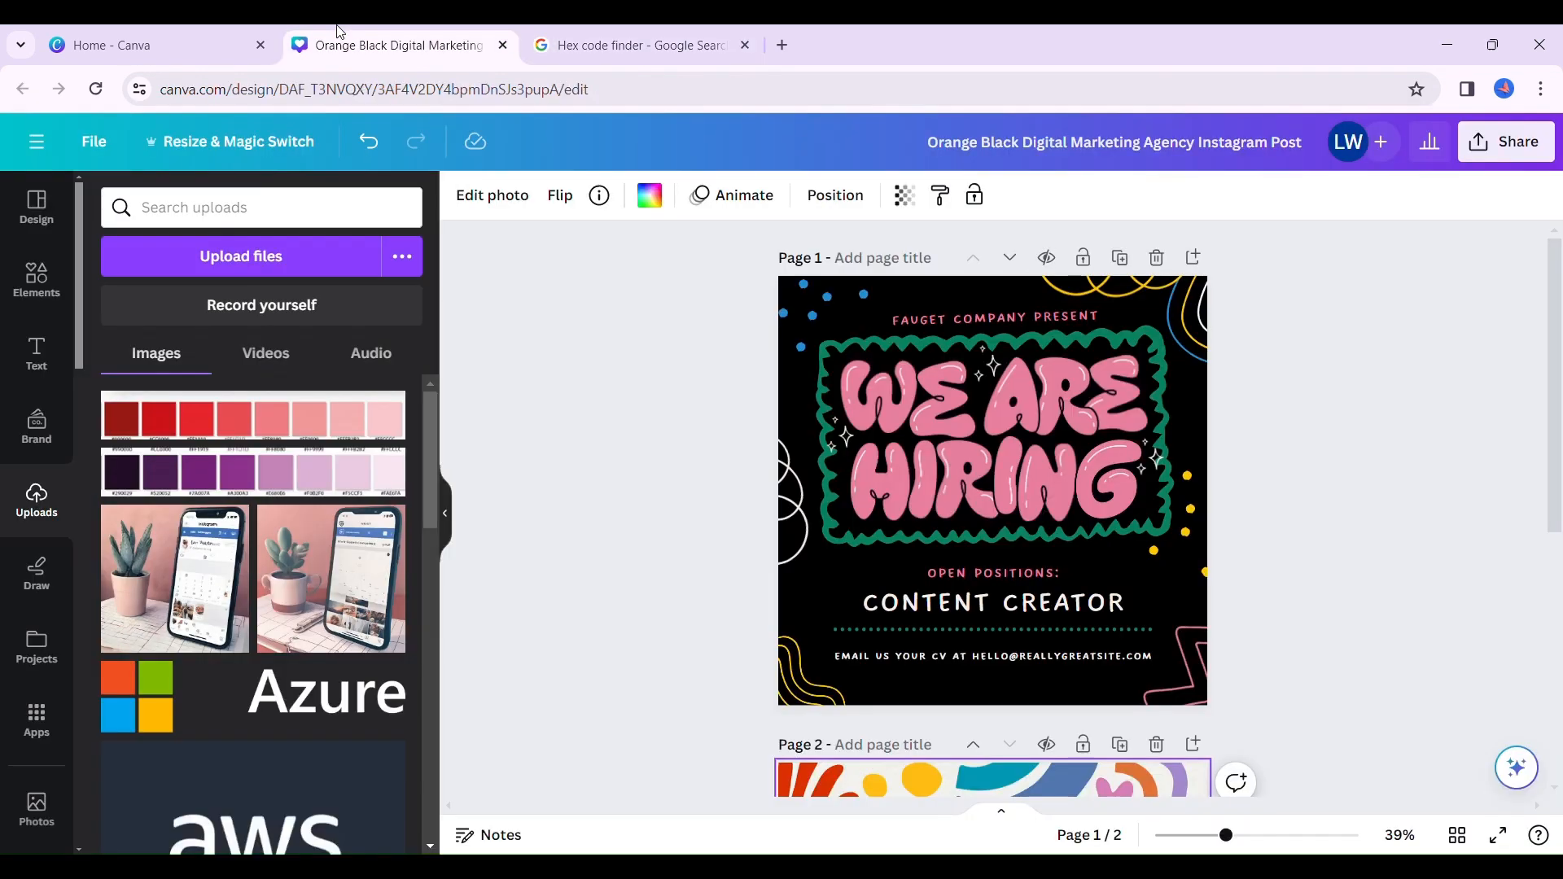
click(284, 432)
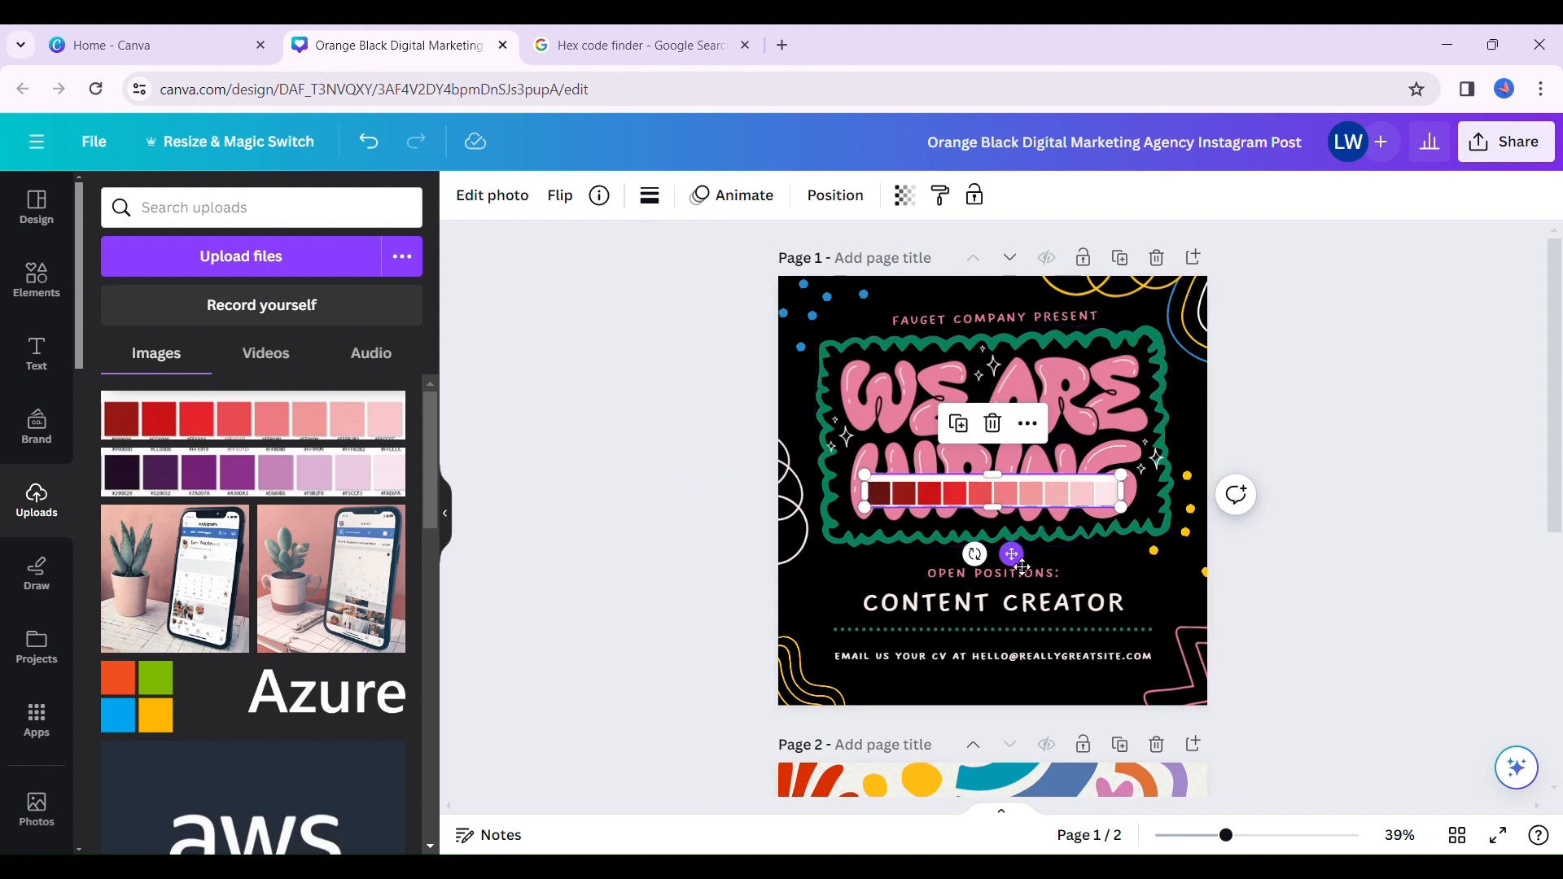
drag(1013, 554, 1022, 616)
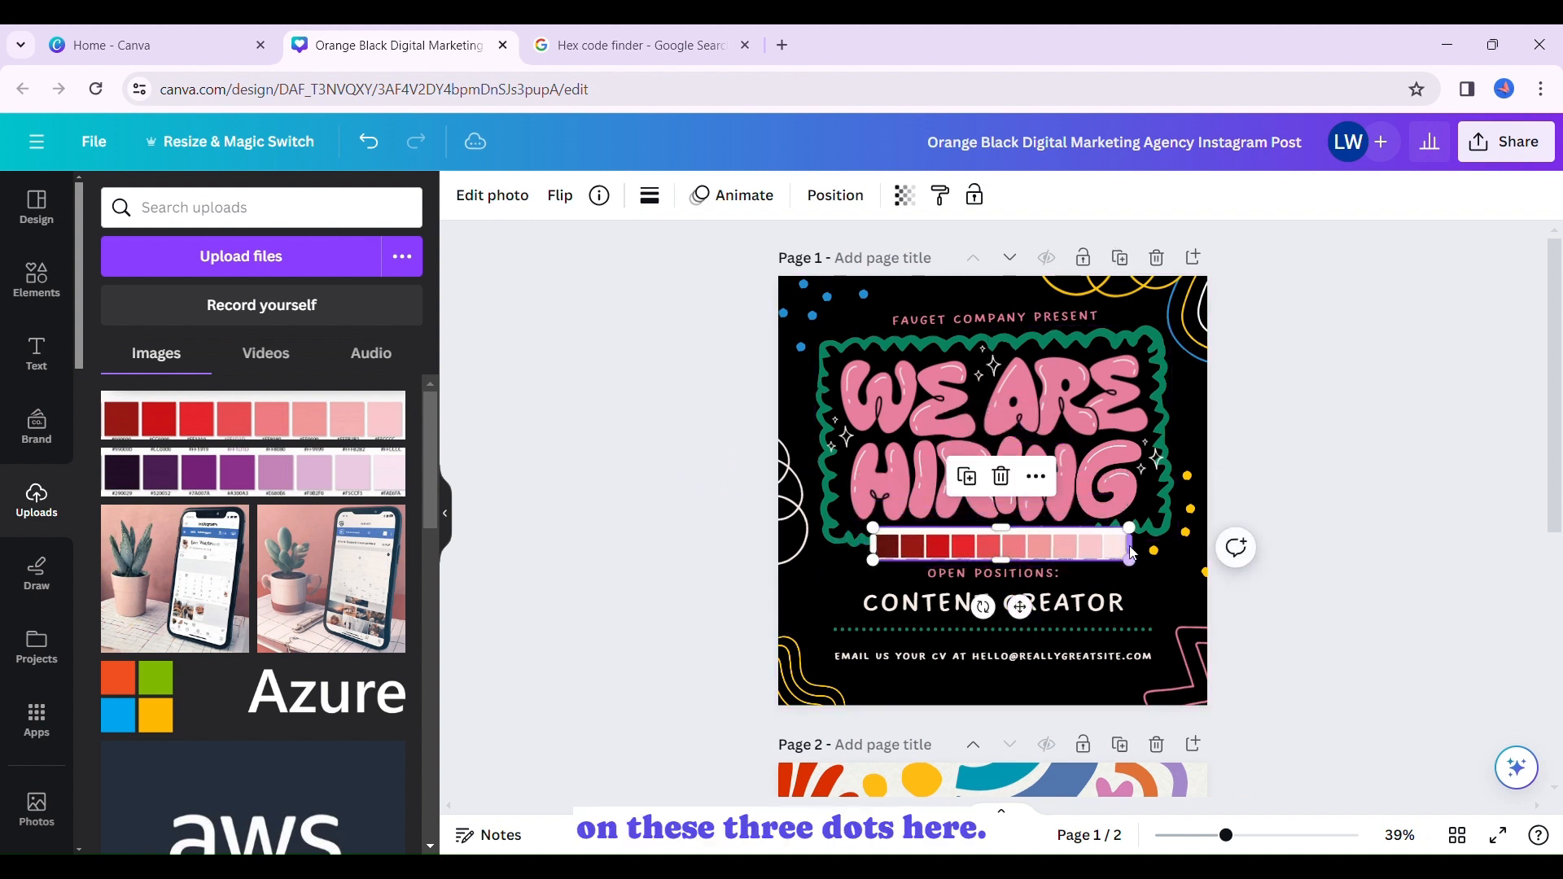
- Apply the red palette strip's colors to page 1, reshuffling until the background is light pink with a coral frame, and delete the strip
click(1039, 481)
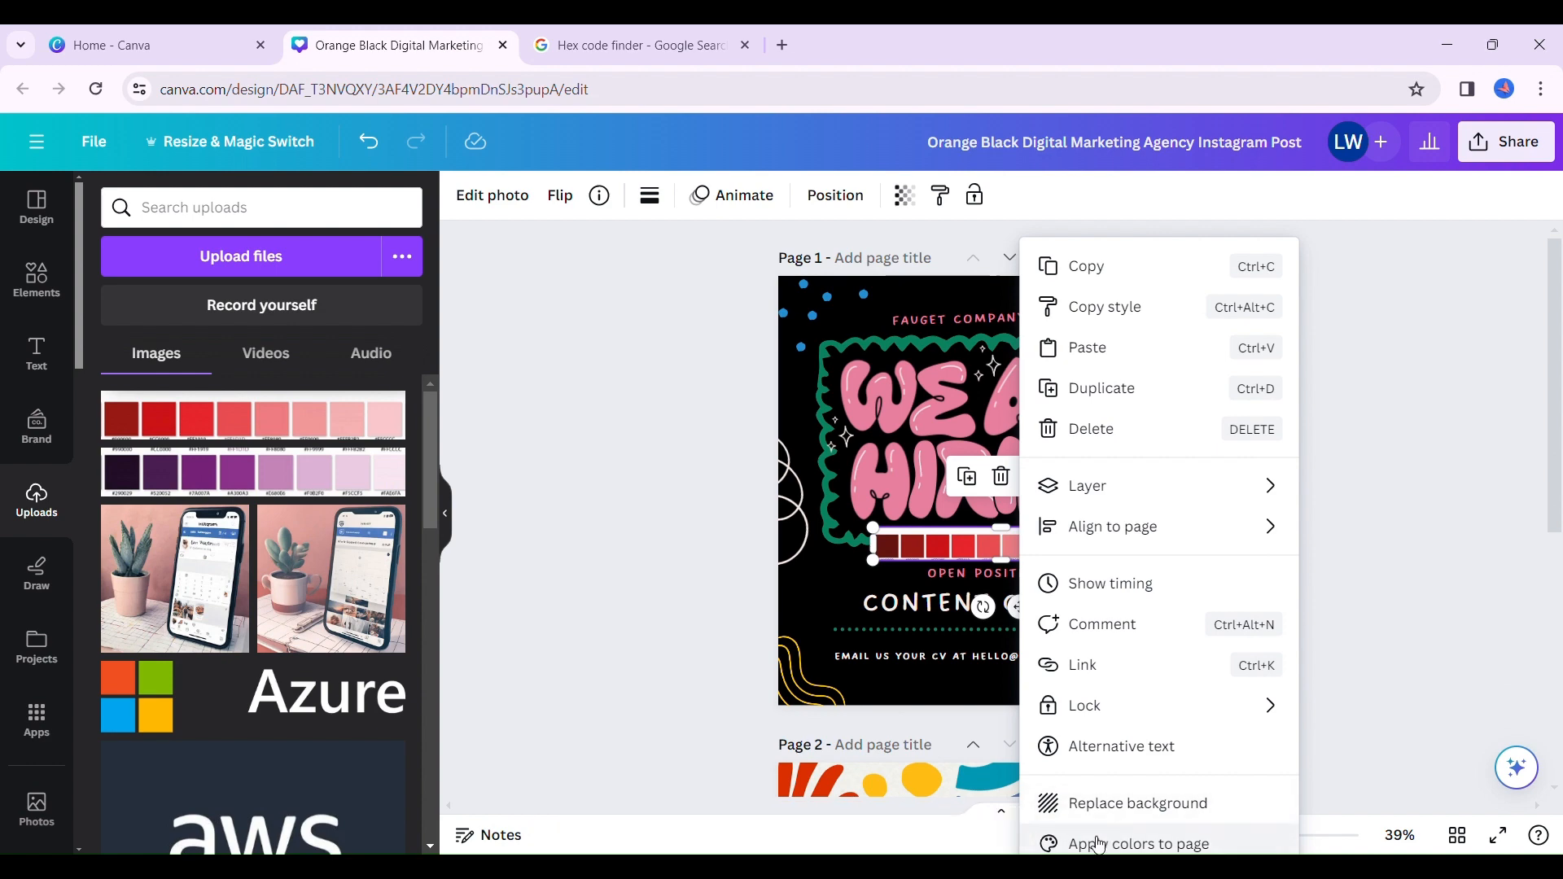
click(1088, 845)
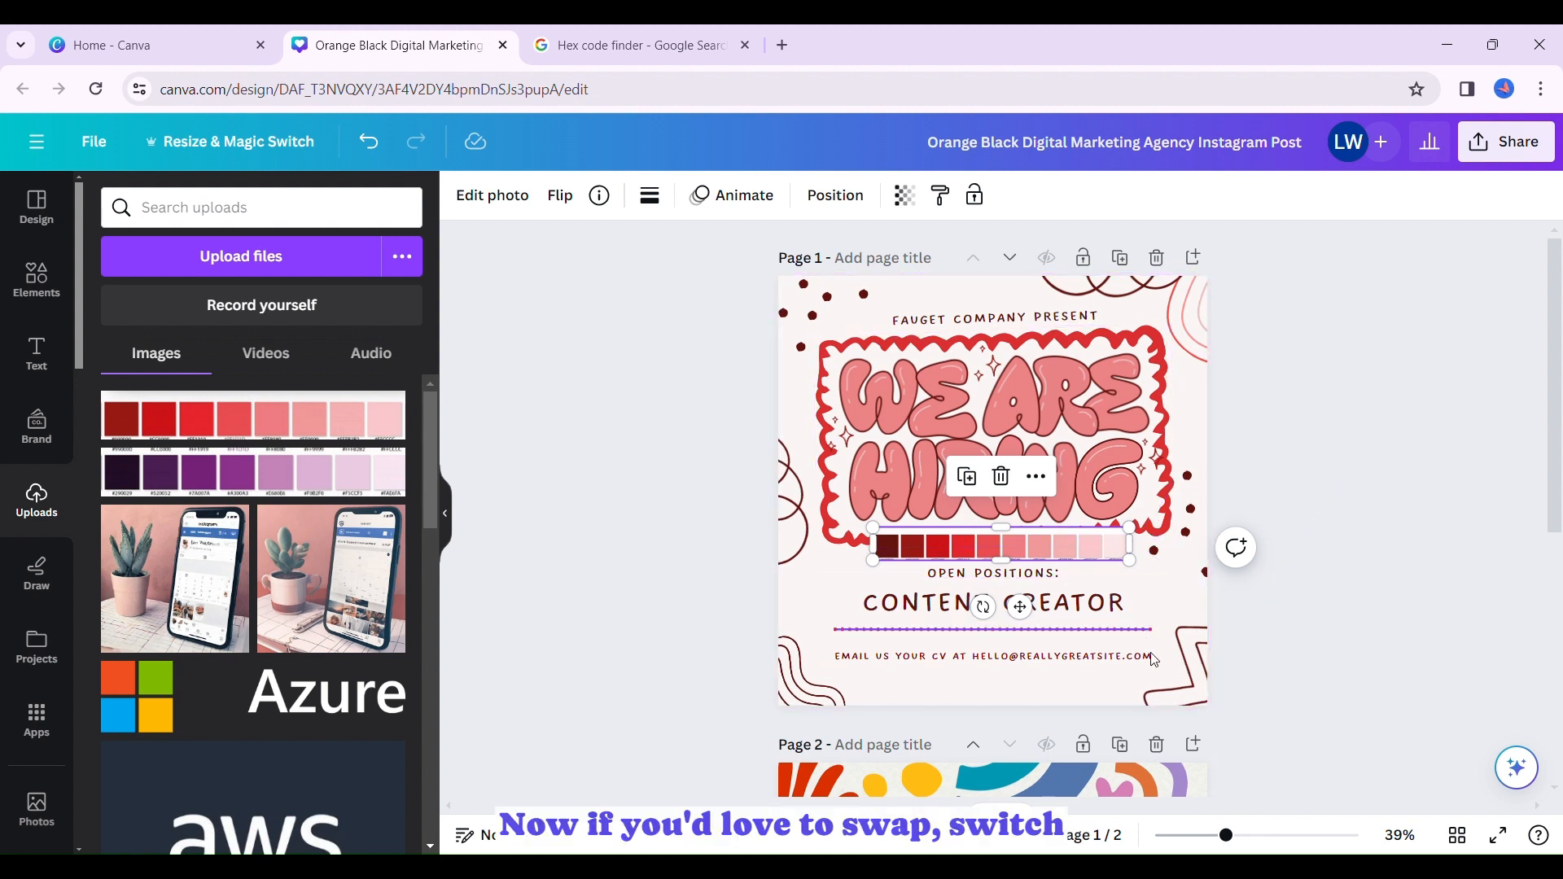
click(1036, 478)
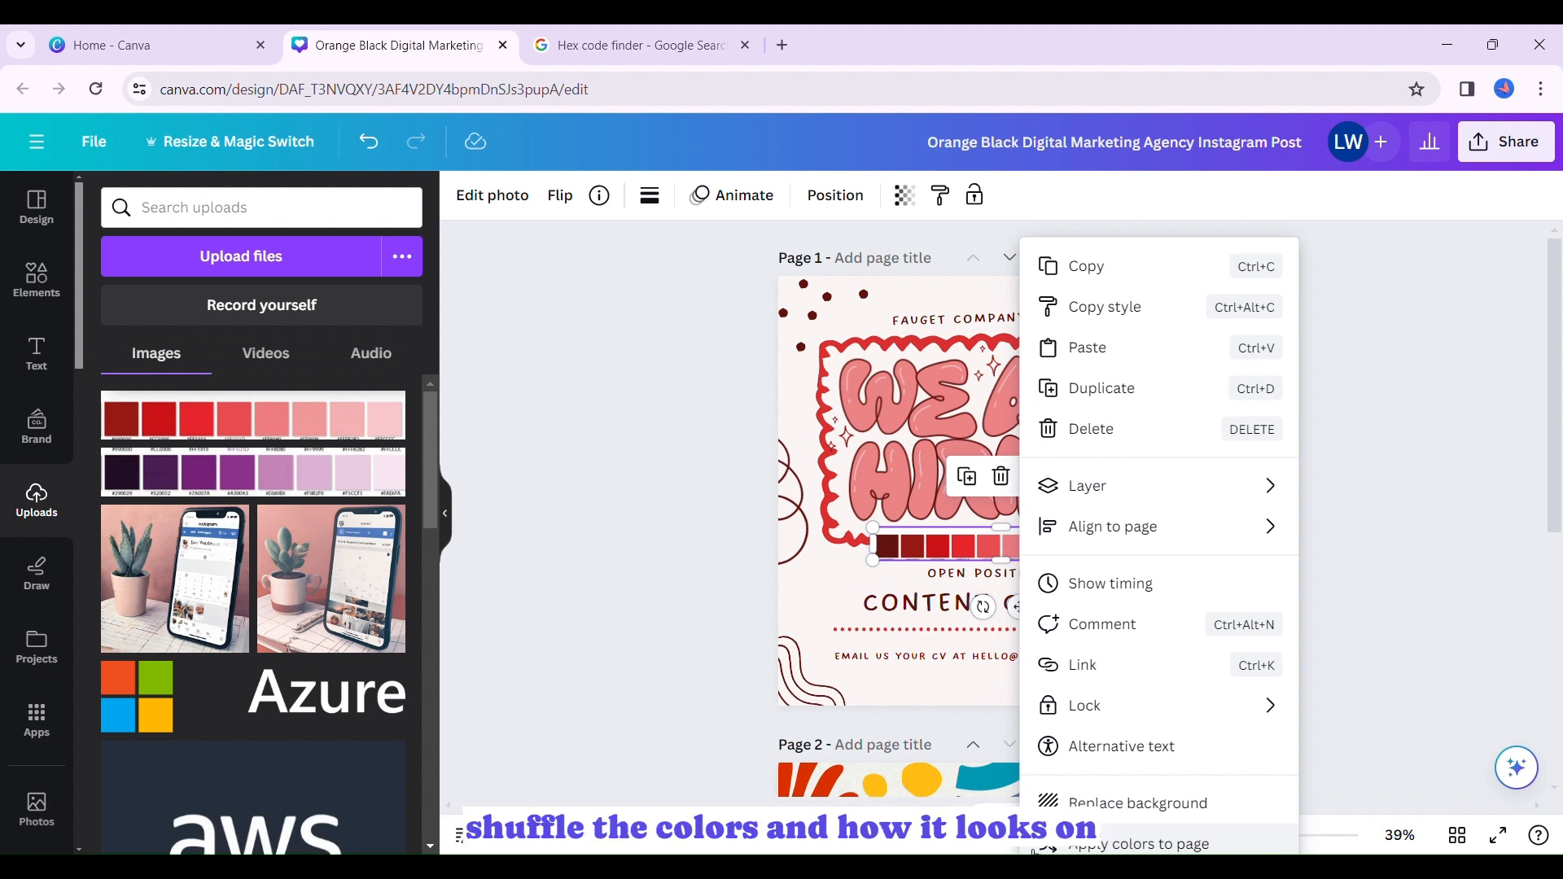
click(1098, 845)
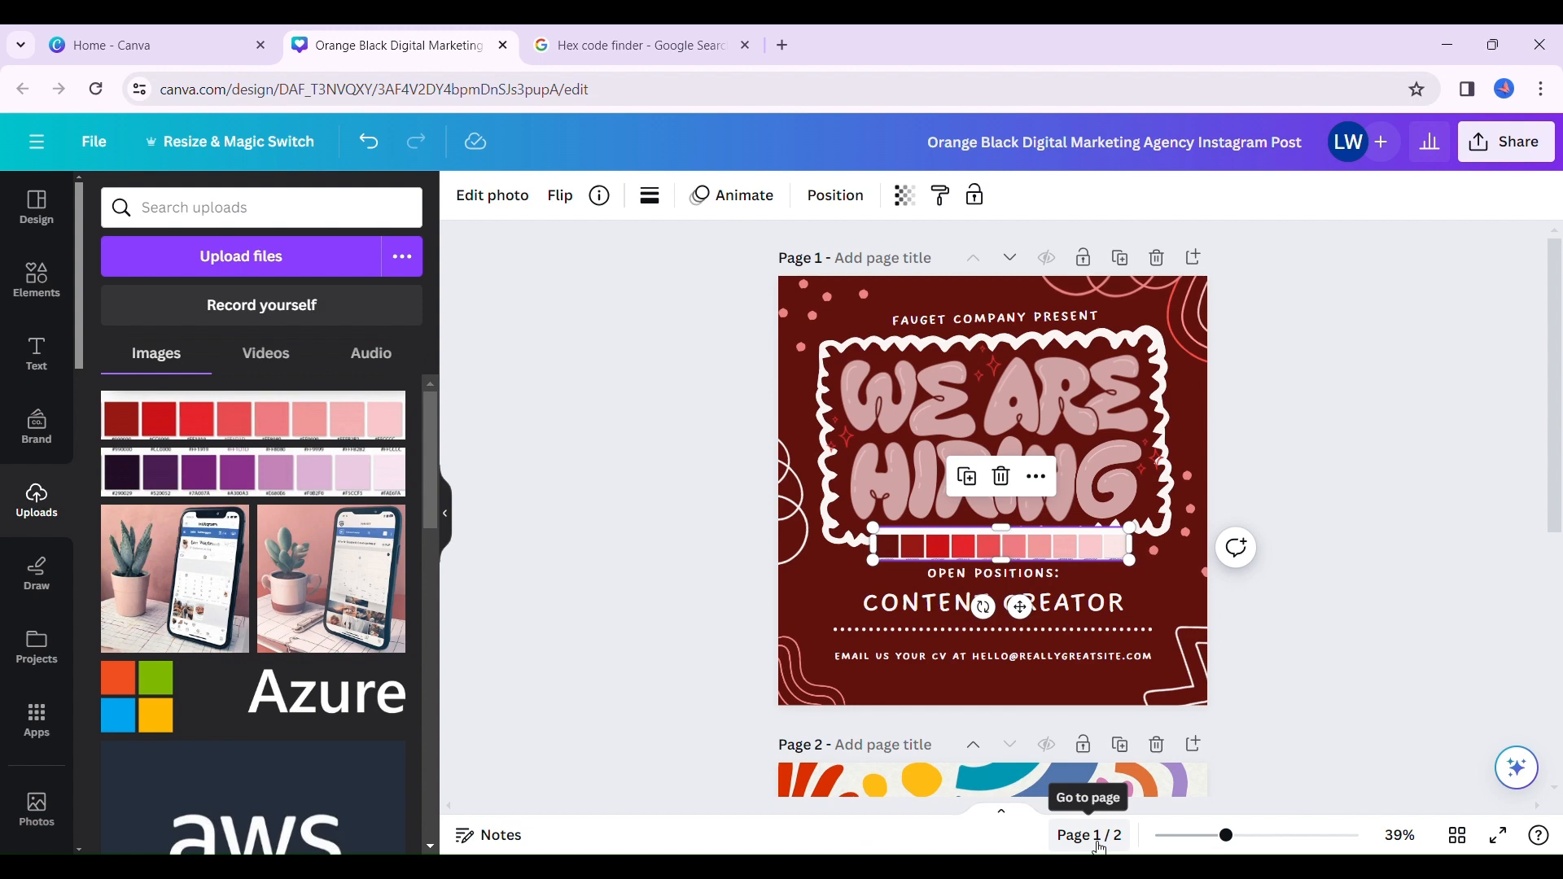
click(1037, 476)
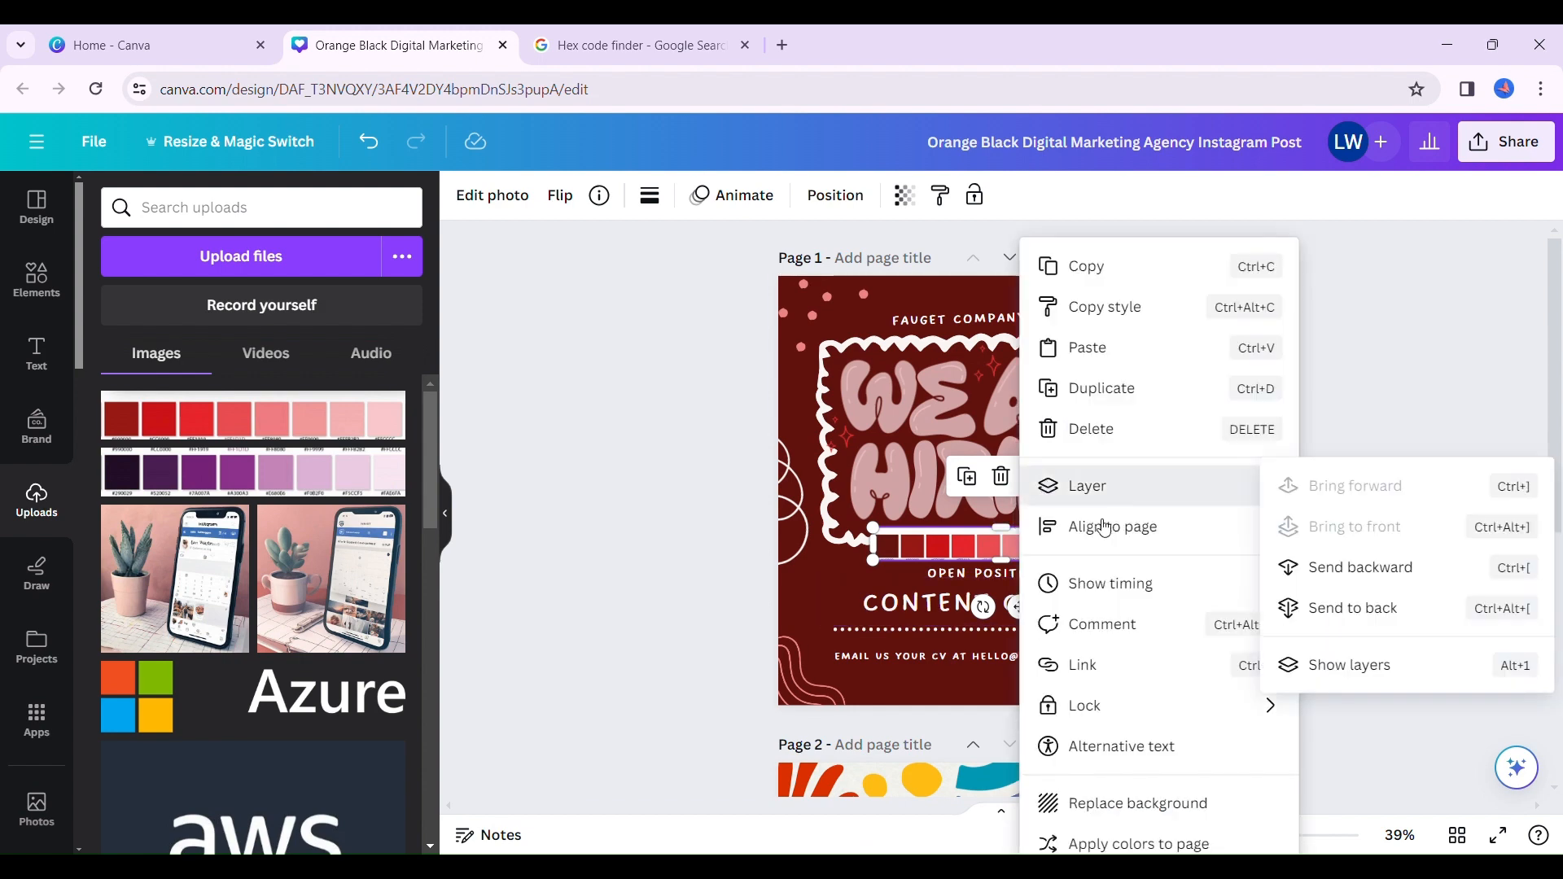
click(1091, 844)
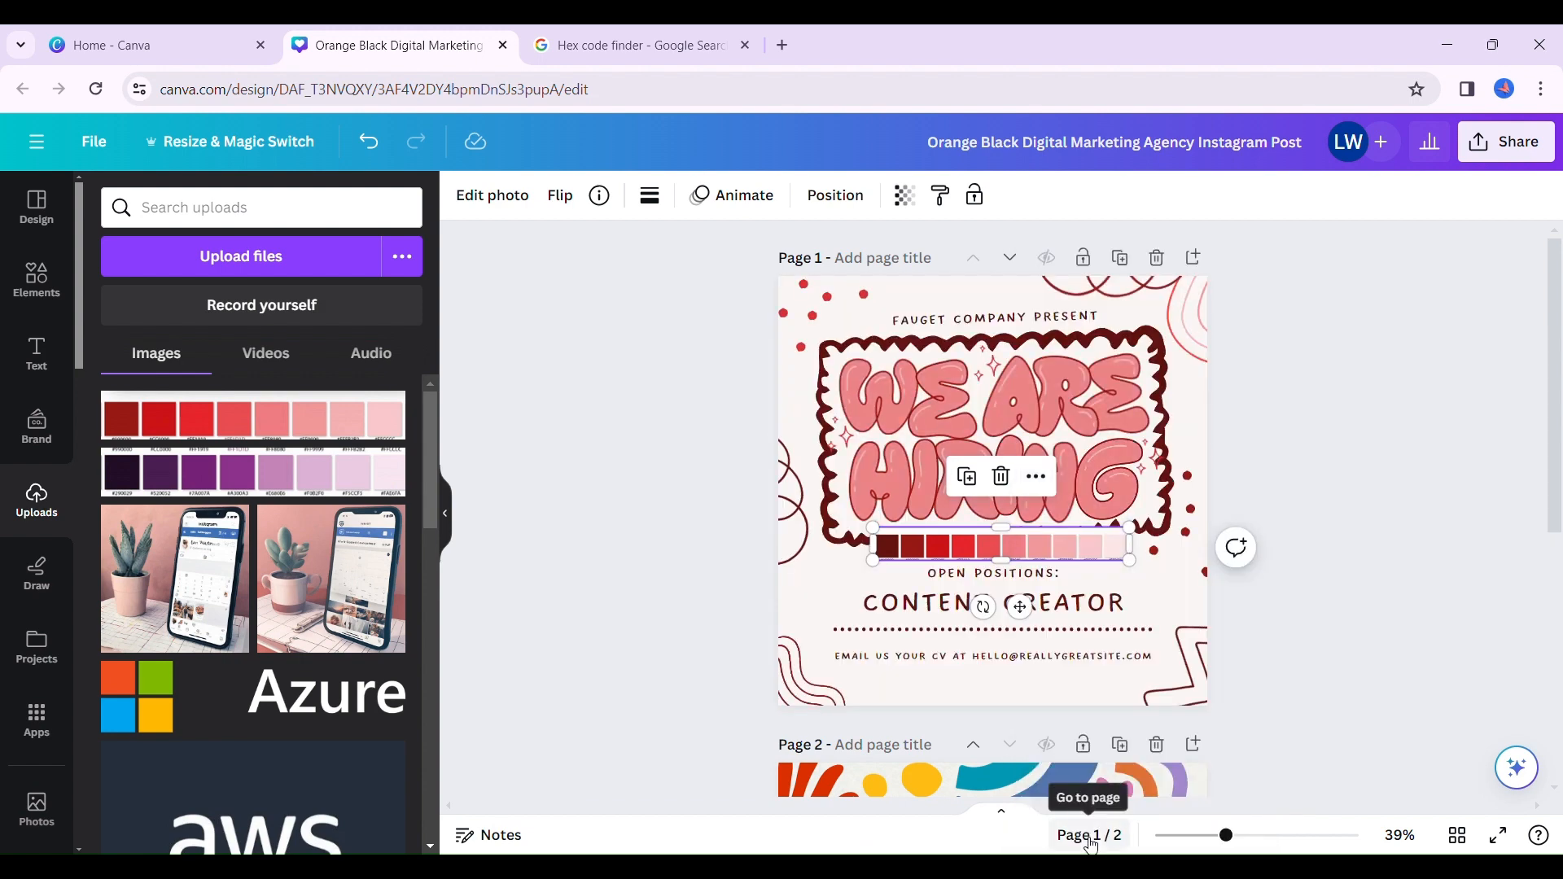
click(1037, 477)
mouse_move(1041, 488)
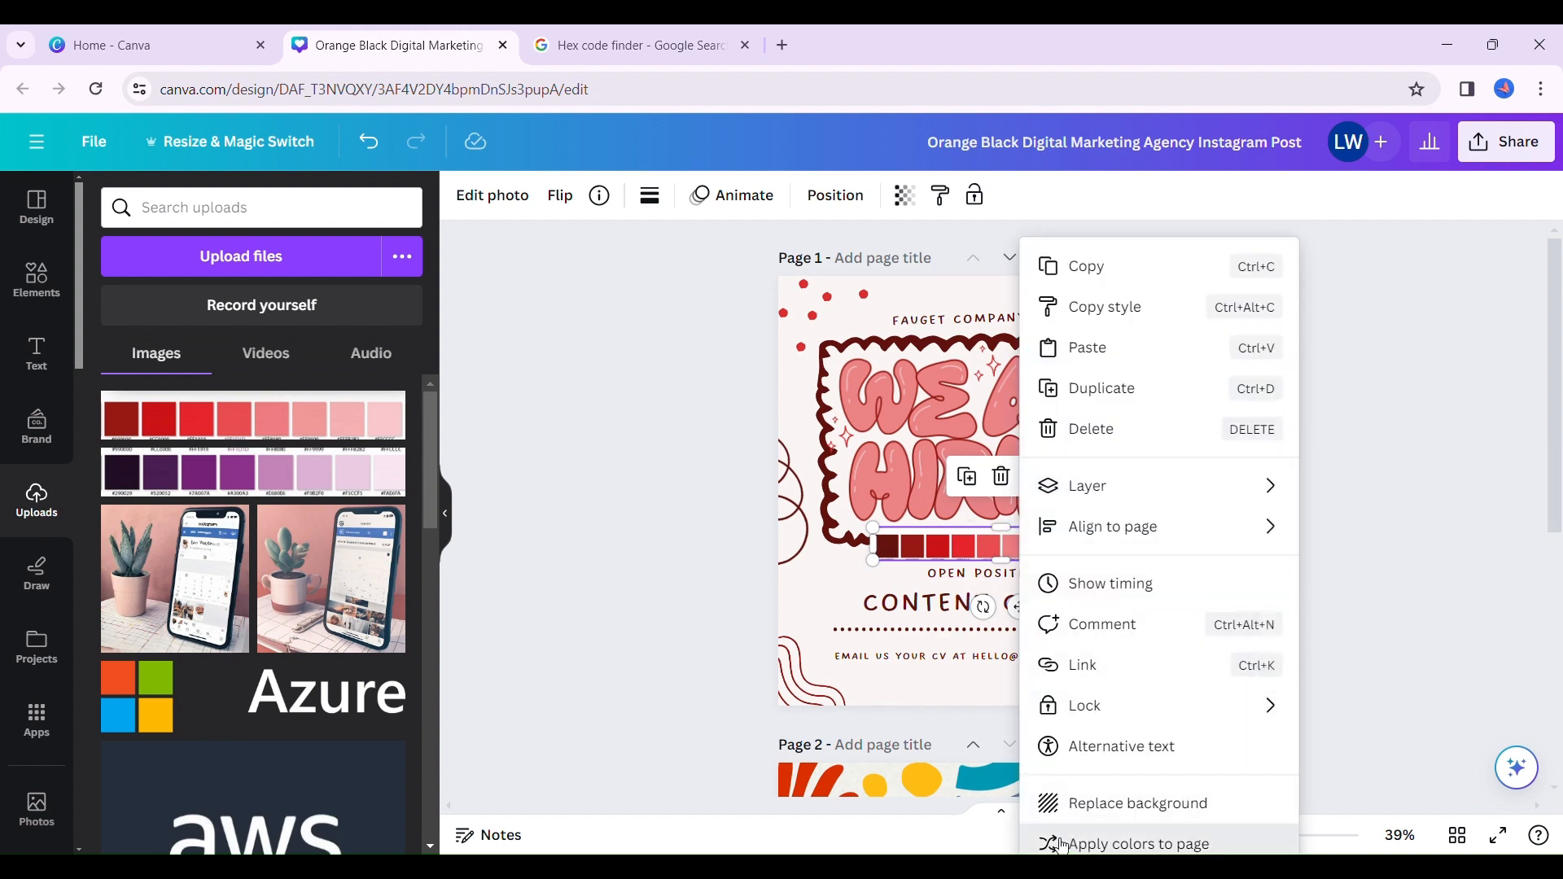
click(1062, 843)
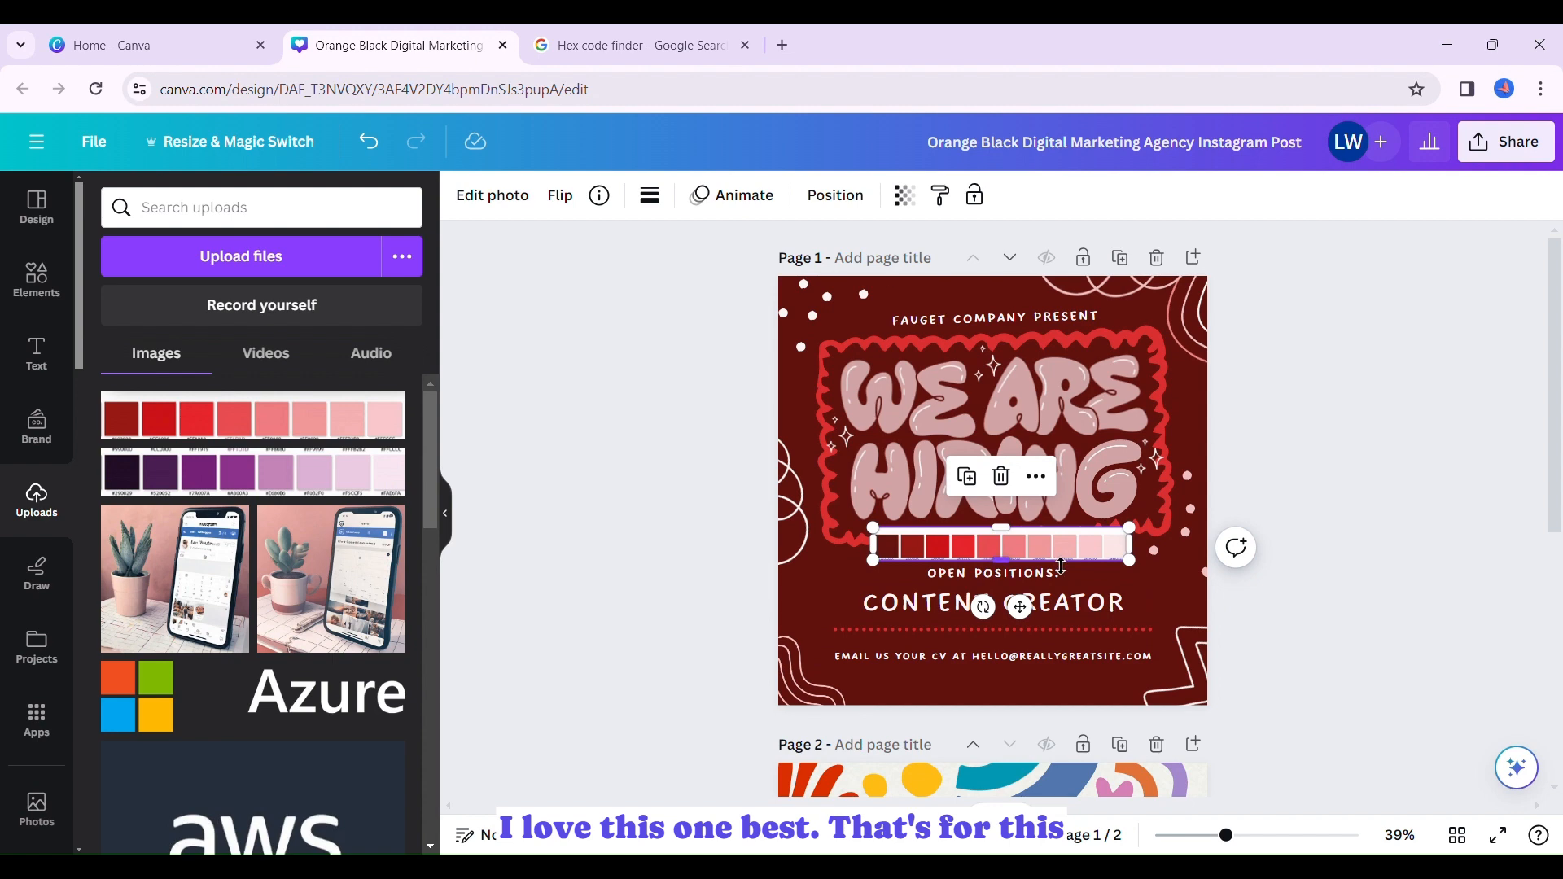
click(1036, 481)
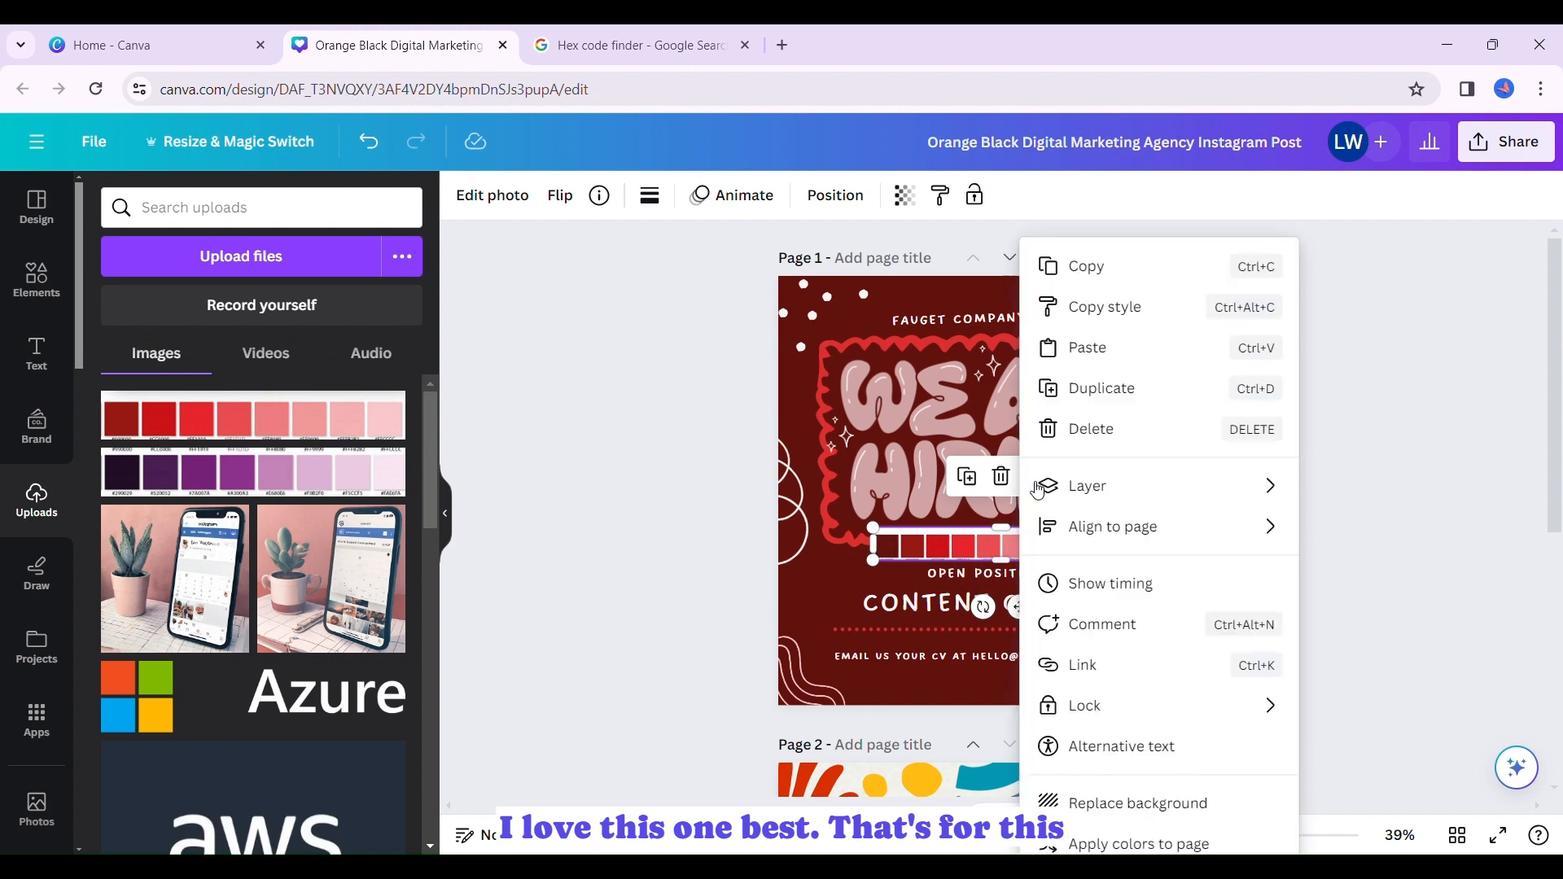
click(1076, 845)
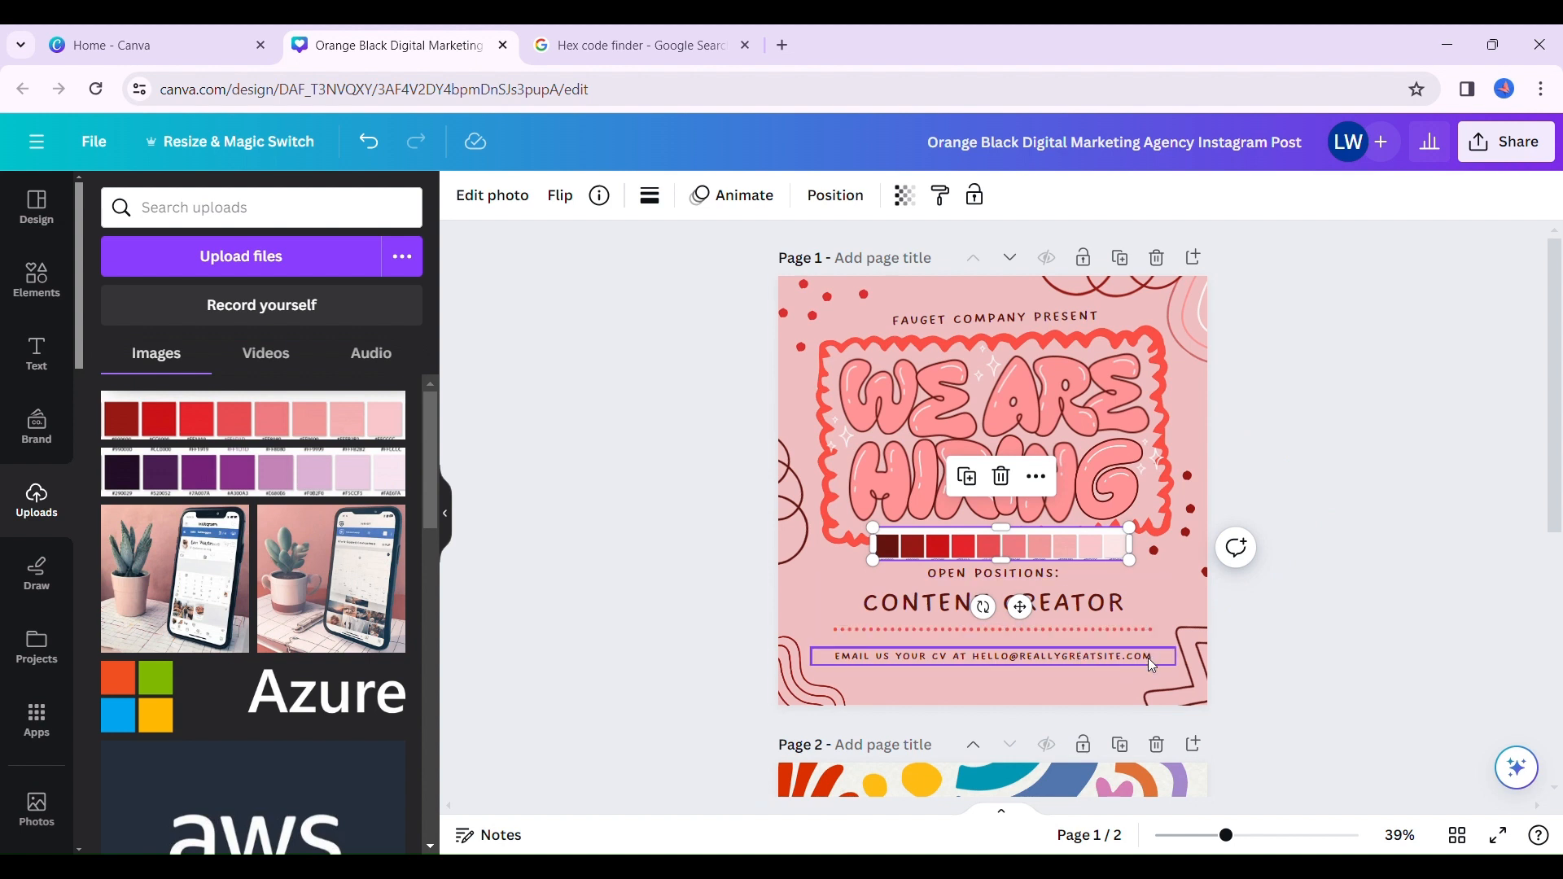
click(1002, 477)
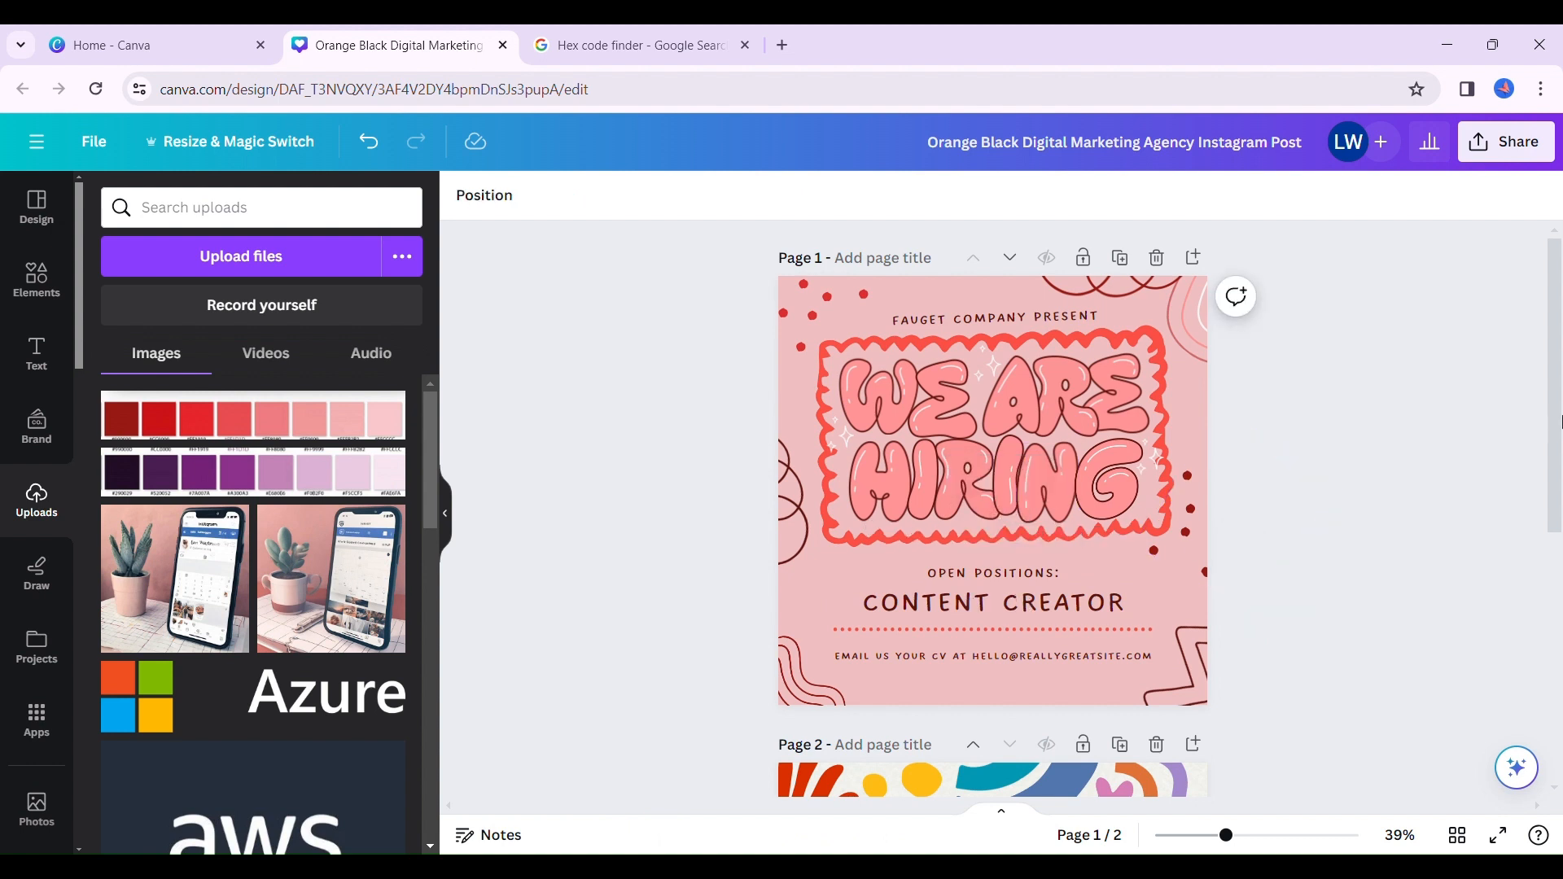
- Add the uploaded purple palette strip to page 2 and apply its colors to the "Life is Good" design
drag(1559, 422, 1433, 615)
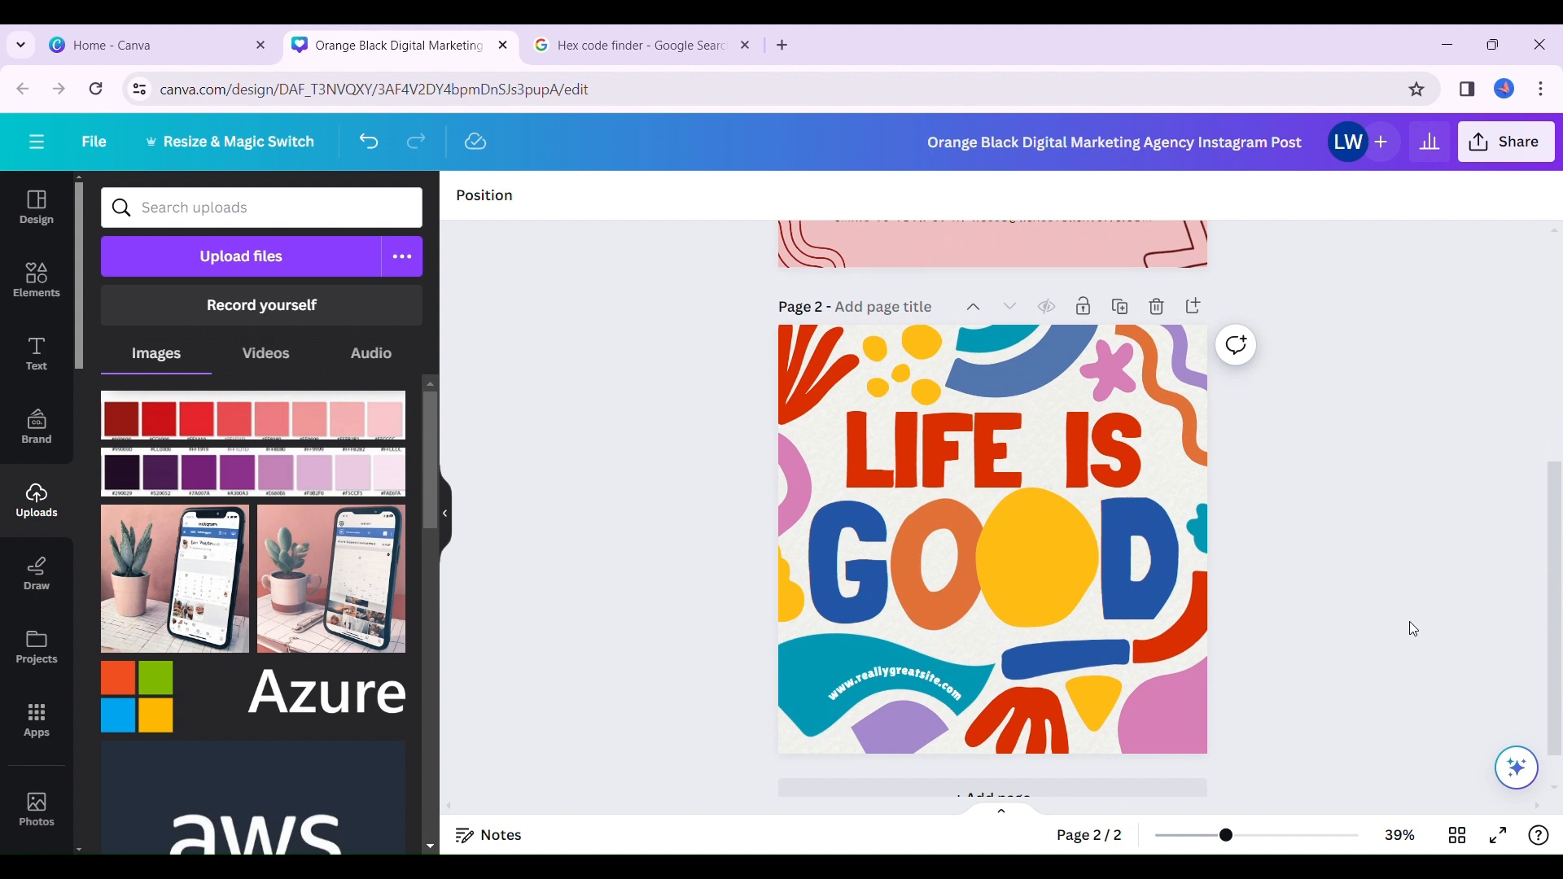
click(341, 486)
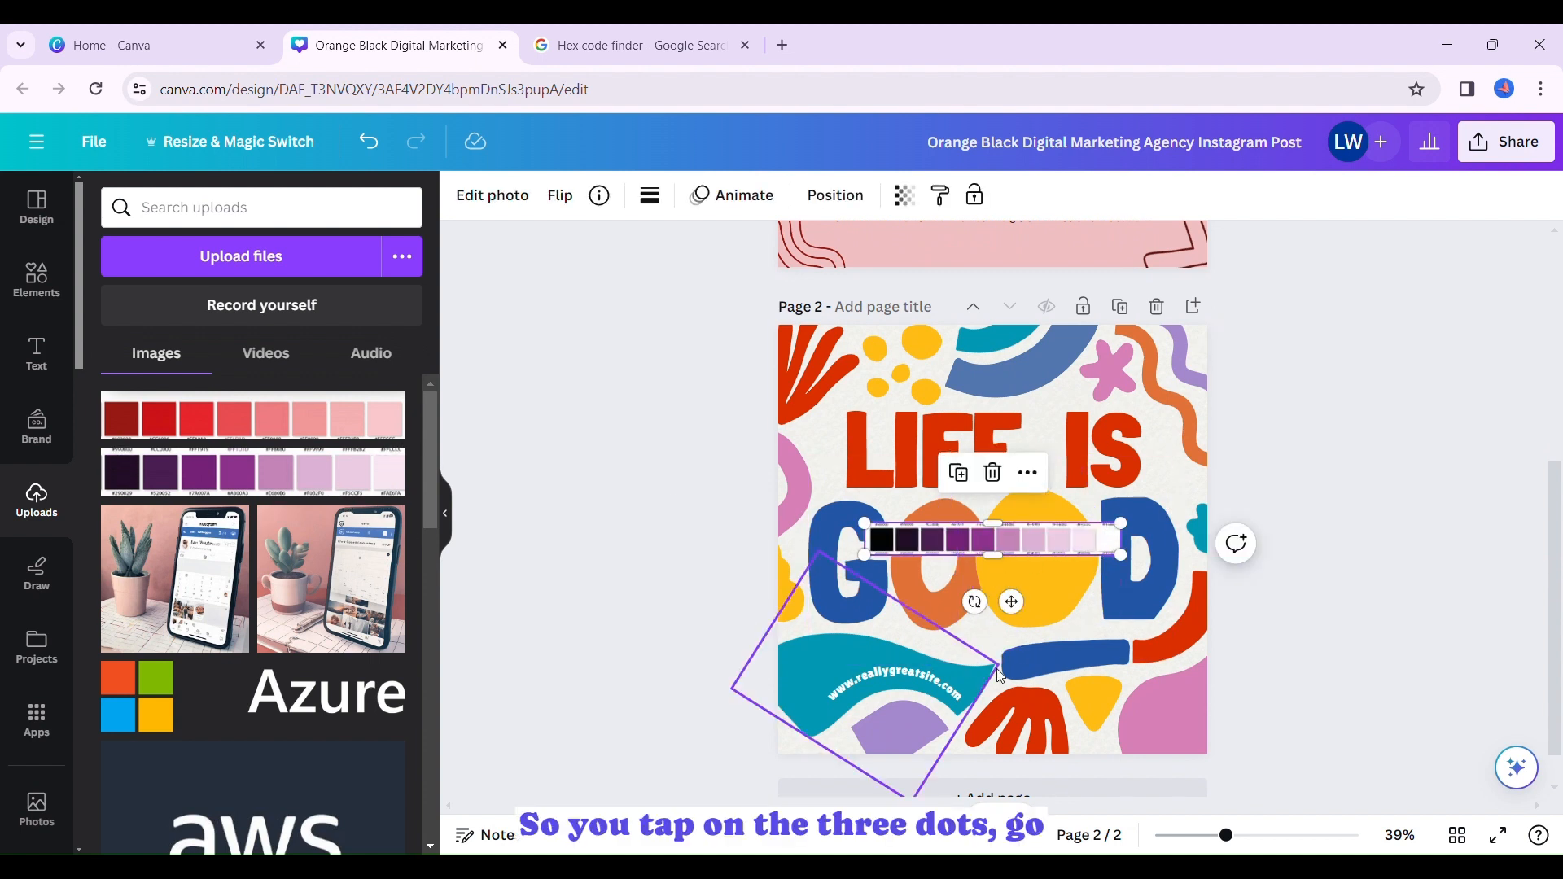
click(1029, 474)
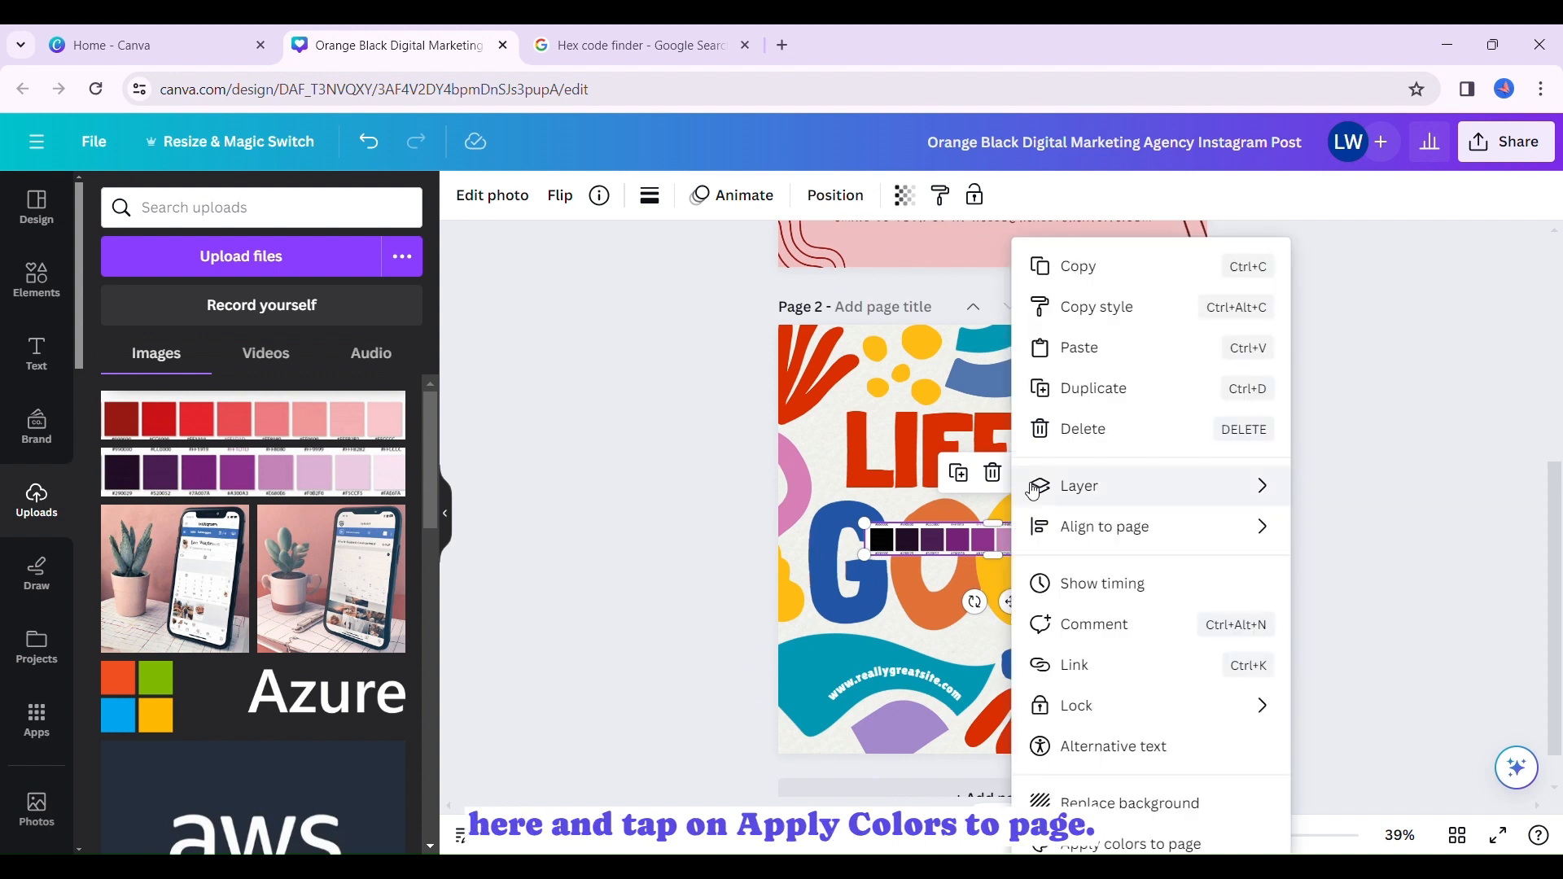
click(1102, 846)
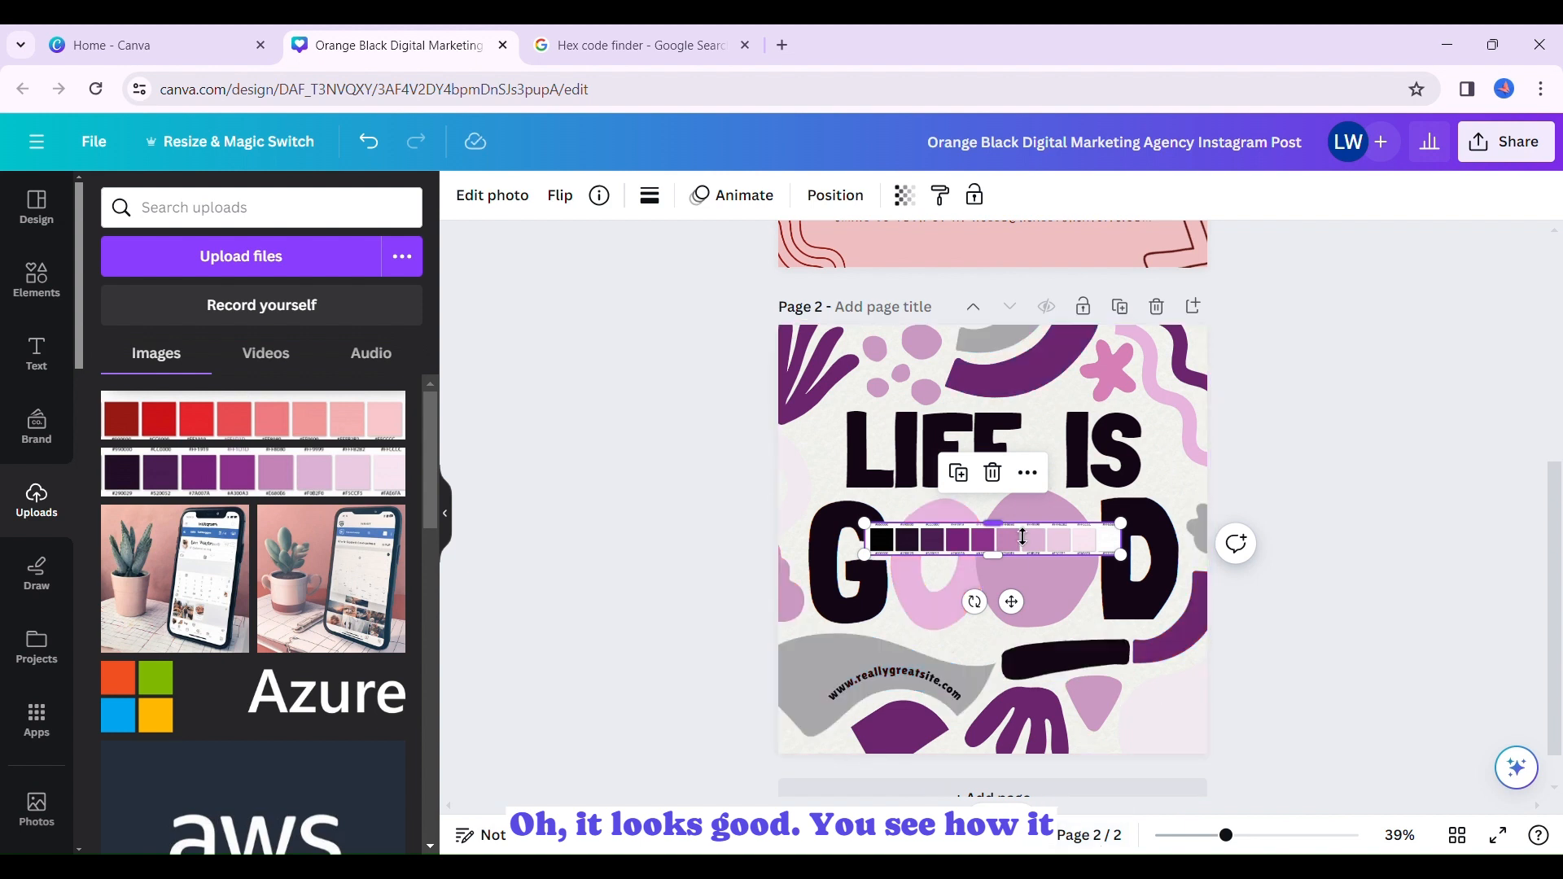
- Move the purple palette strip above the "Life is" lettering and reapply its colors to page 2
drag(1012, 602, 956, 428)
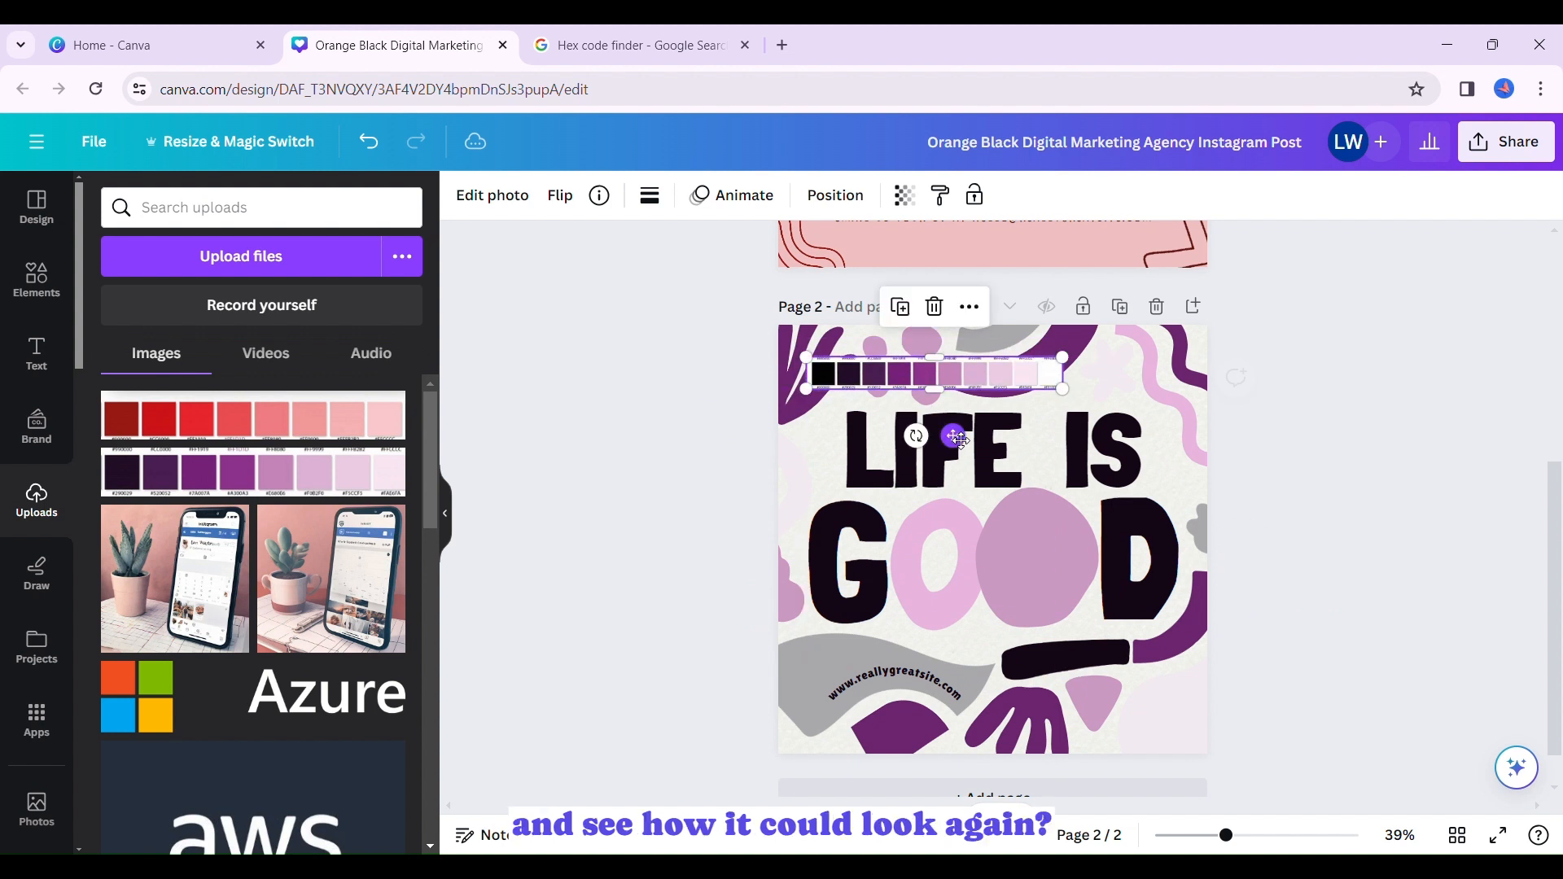
click(969, 306)
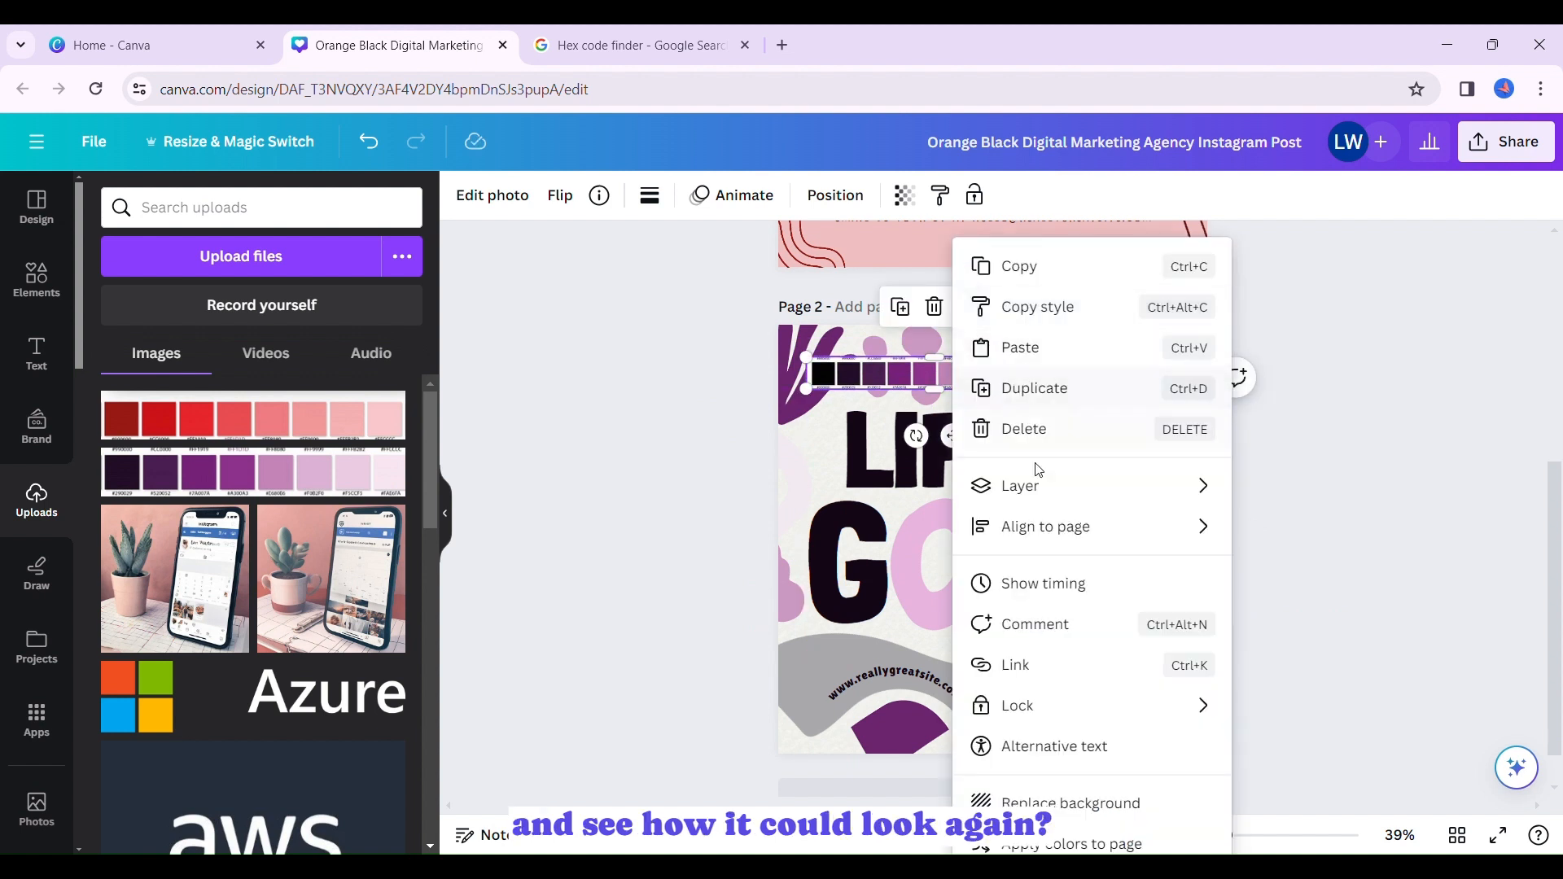
click(1001, 845)
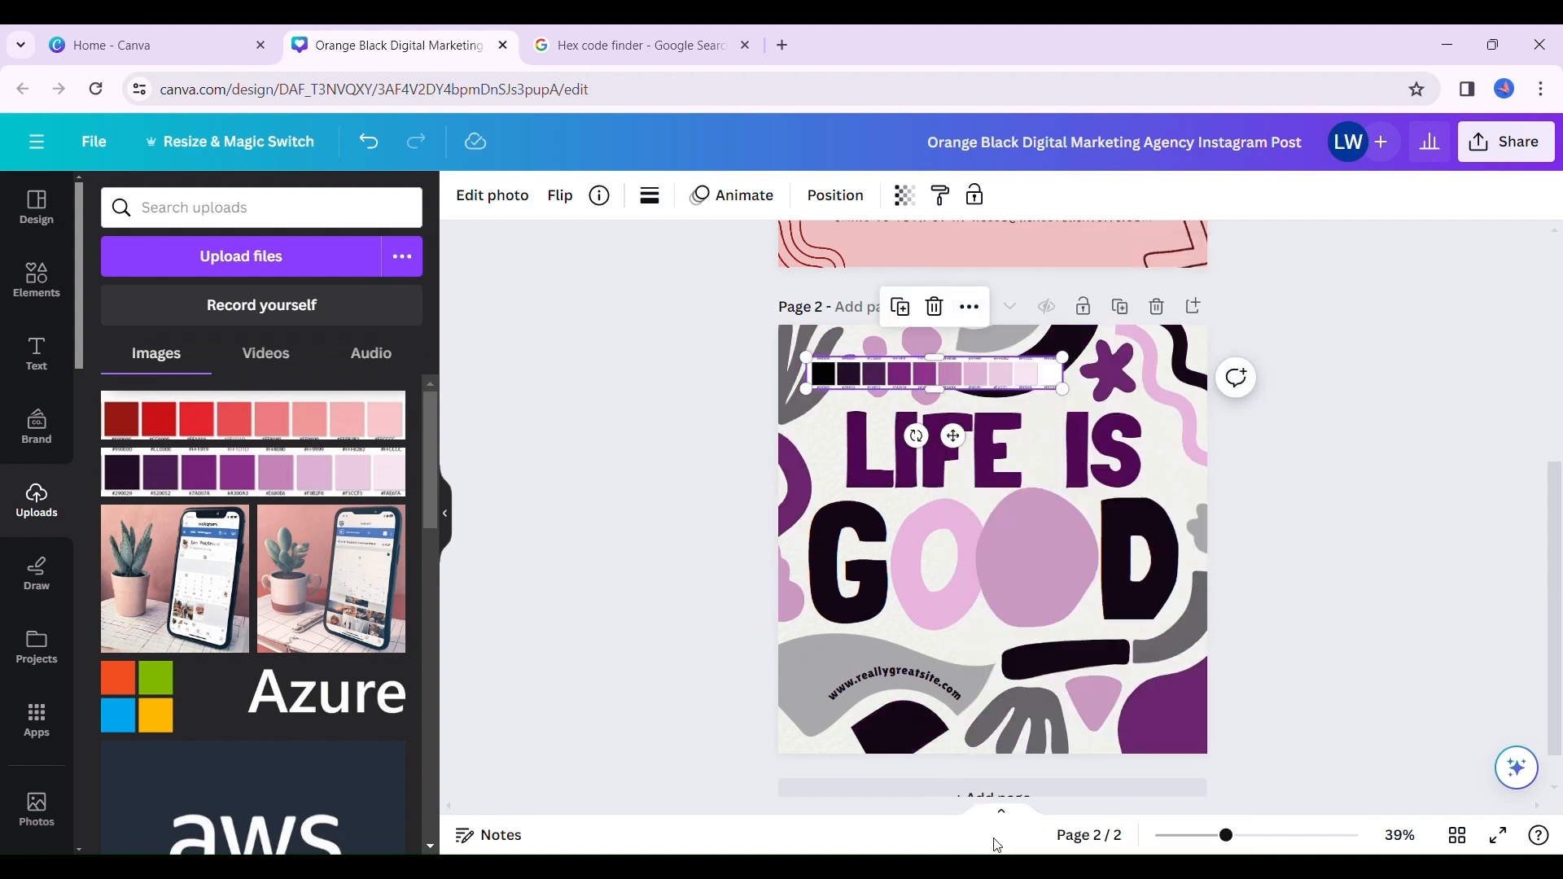
- Reshuffle the purple palette's colors on page 2 until the lettering is purple with a black second O, and delete the strip
click(969, 306)
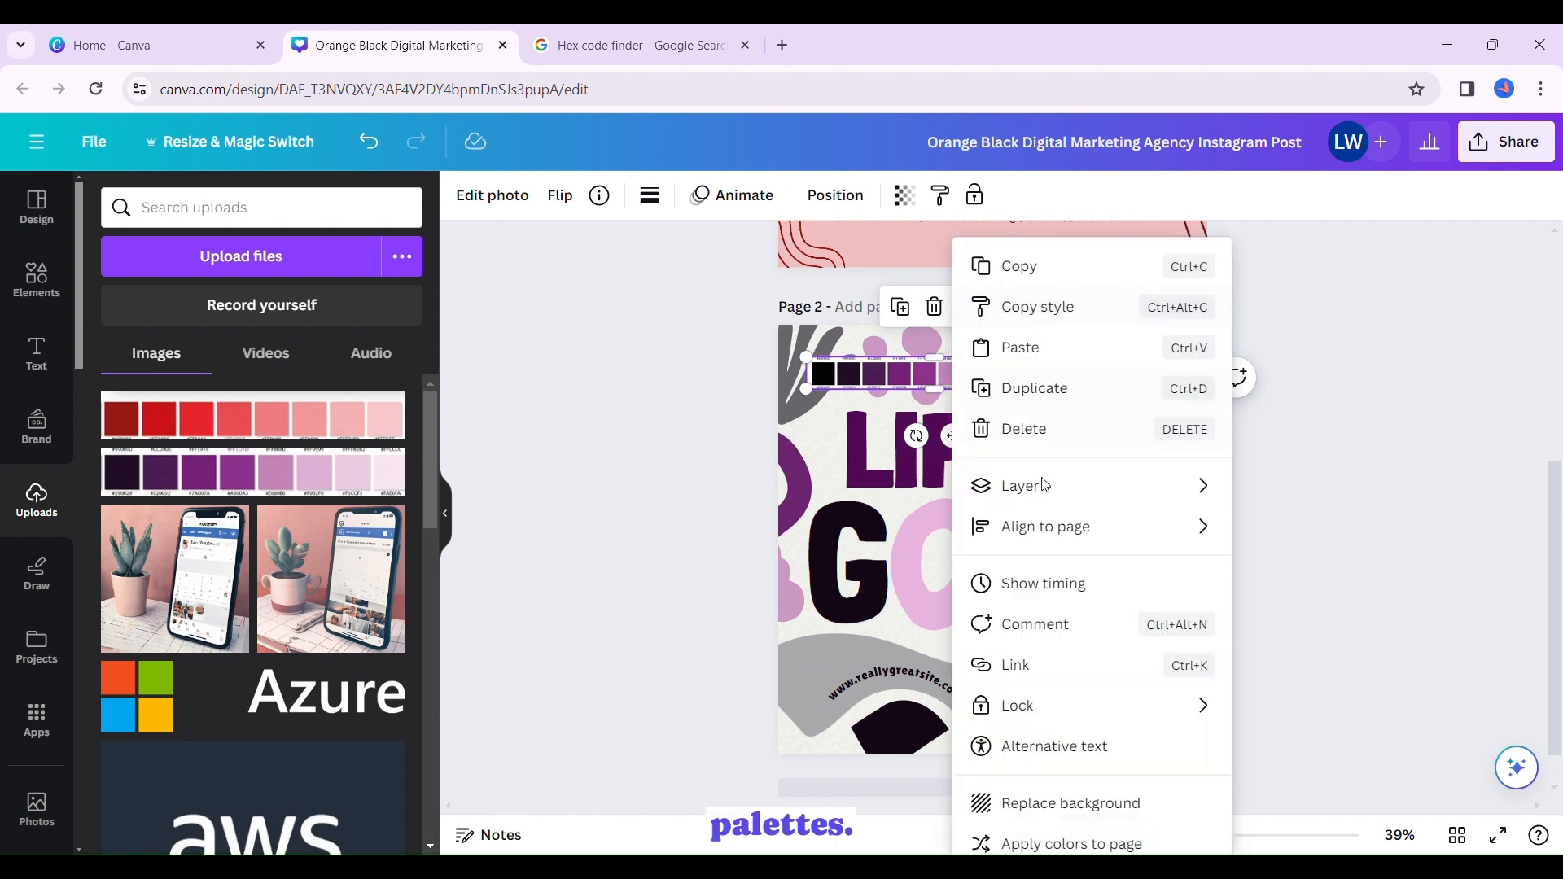
click(986, 844)
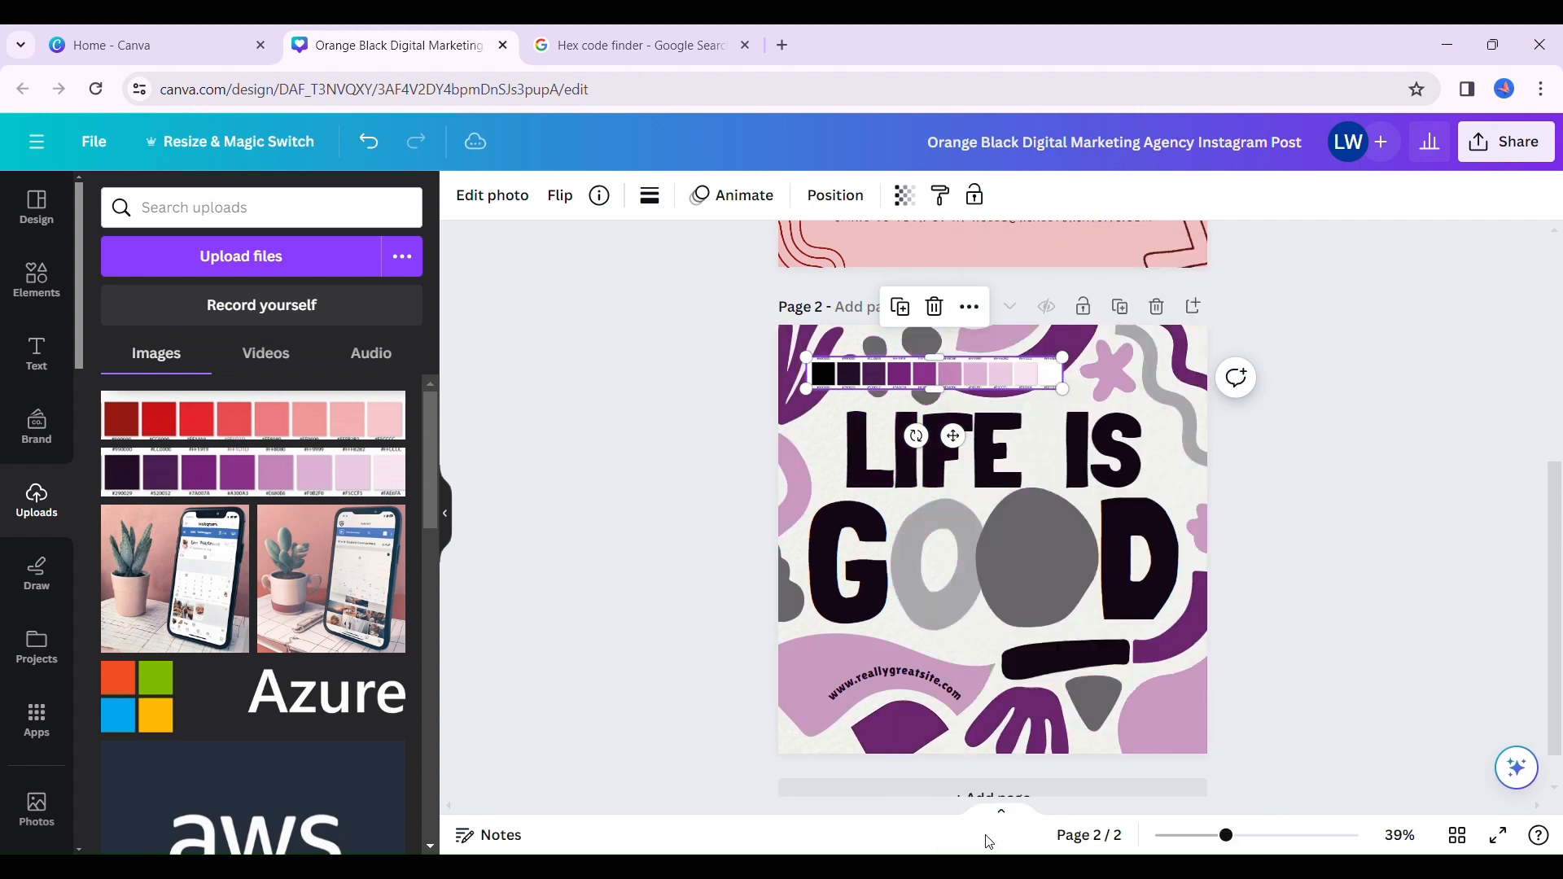
click(968, 306)
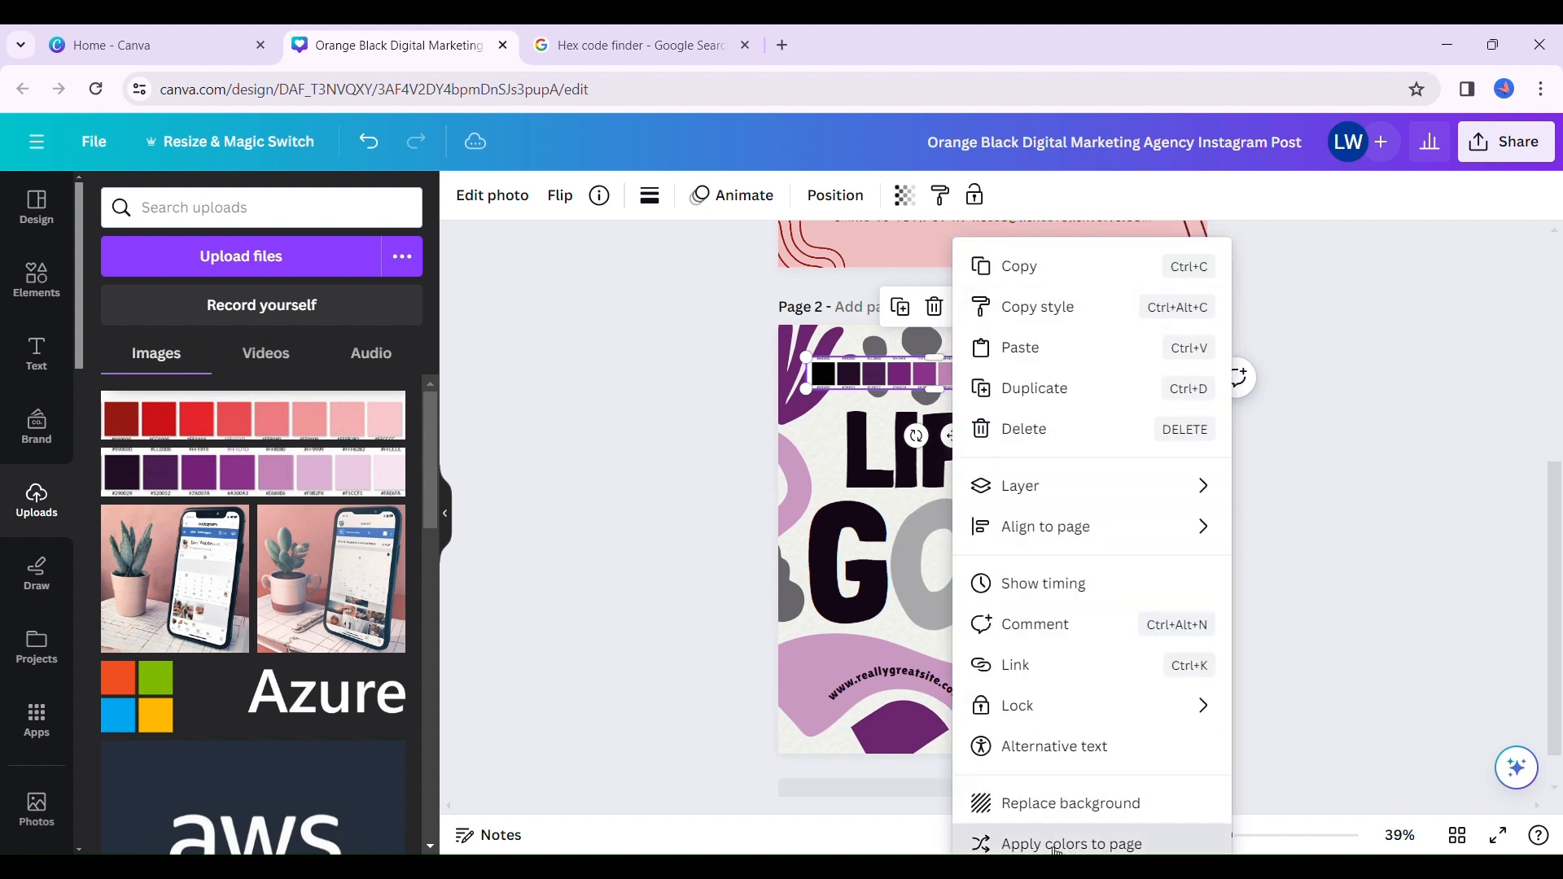
click(1056, 846)
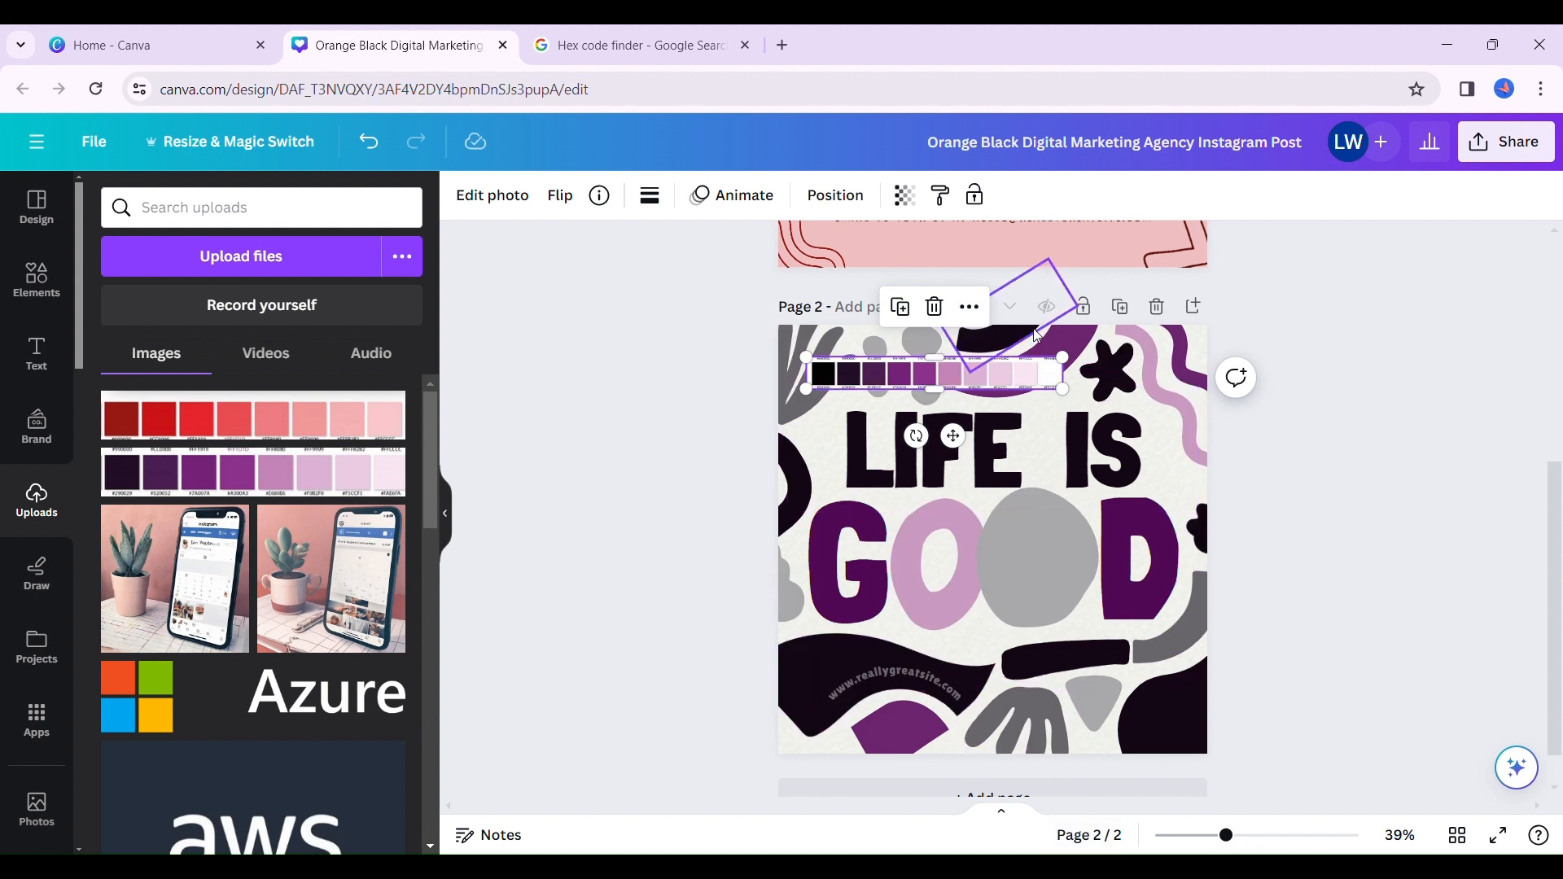
click(970, 308)
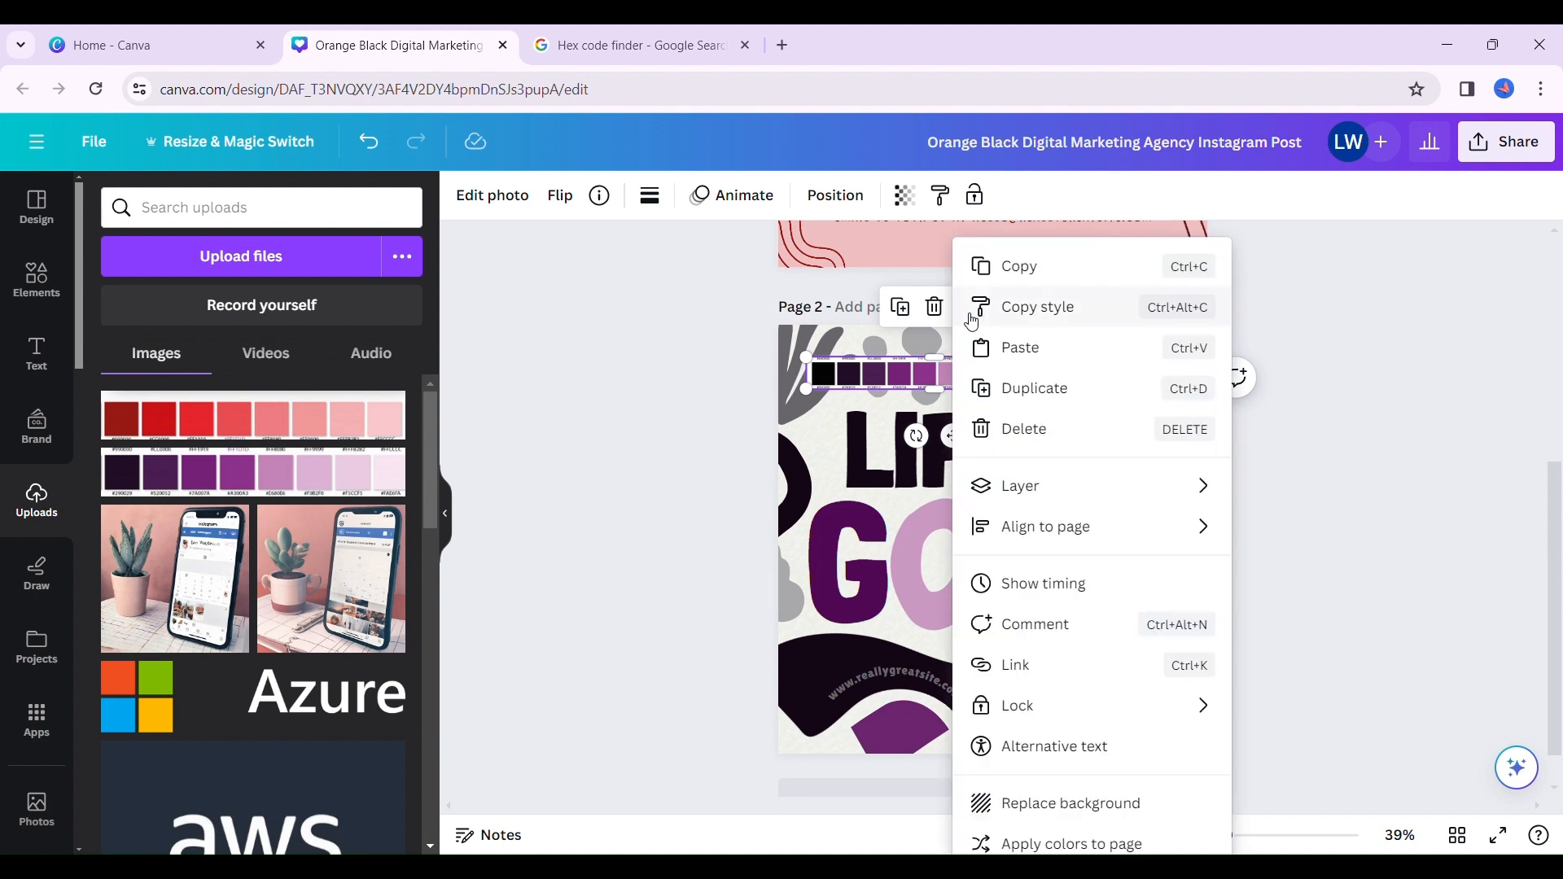
click(1025, 844)
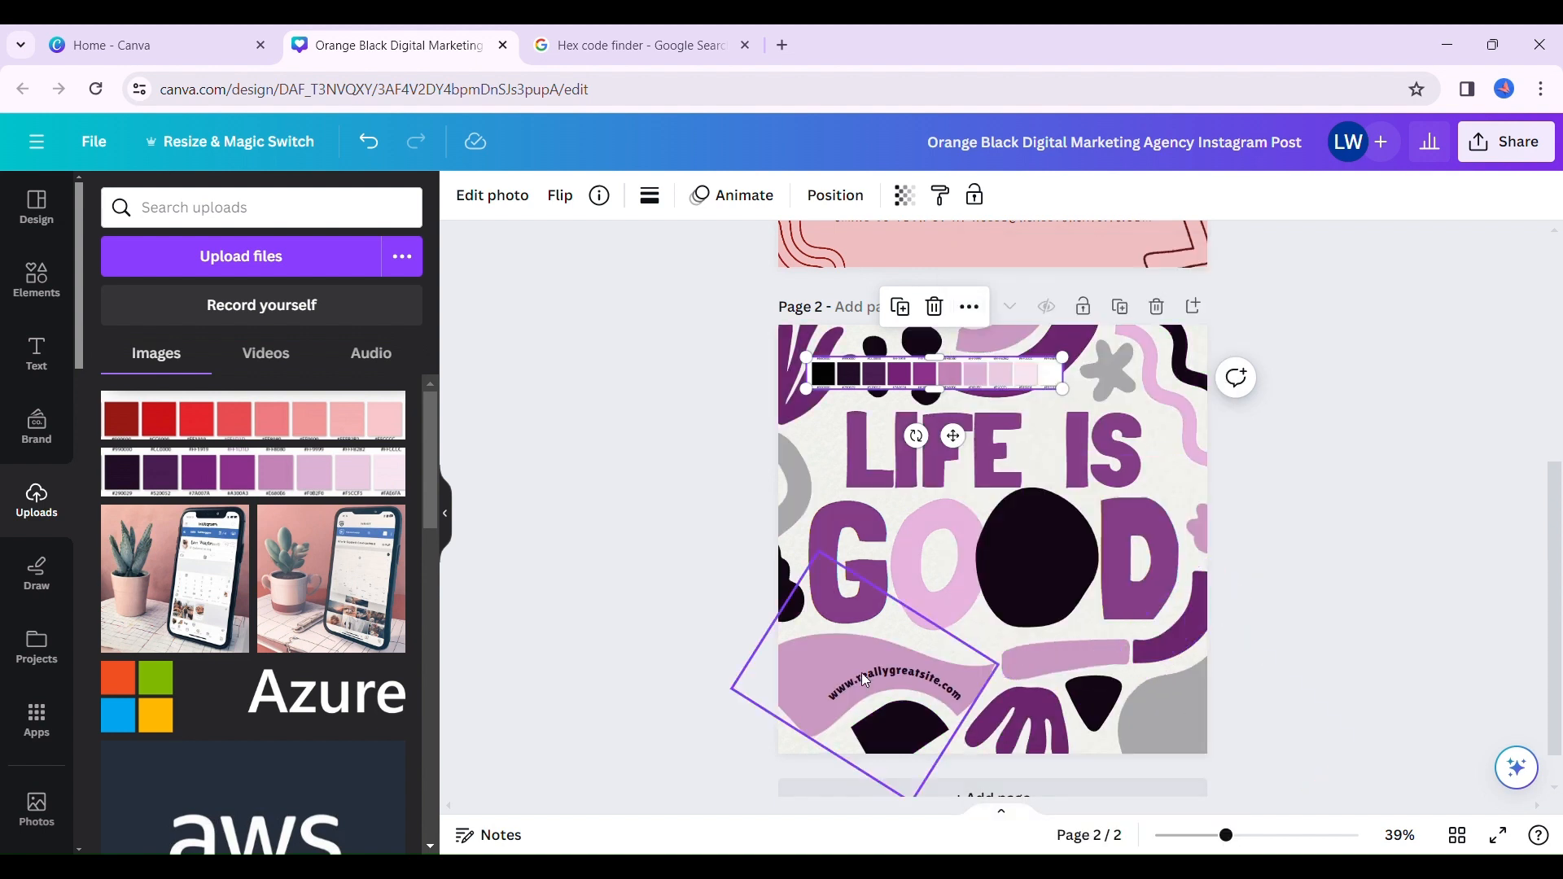
click(935, 307)
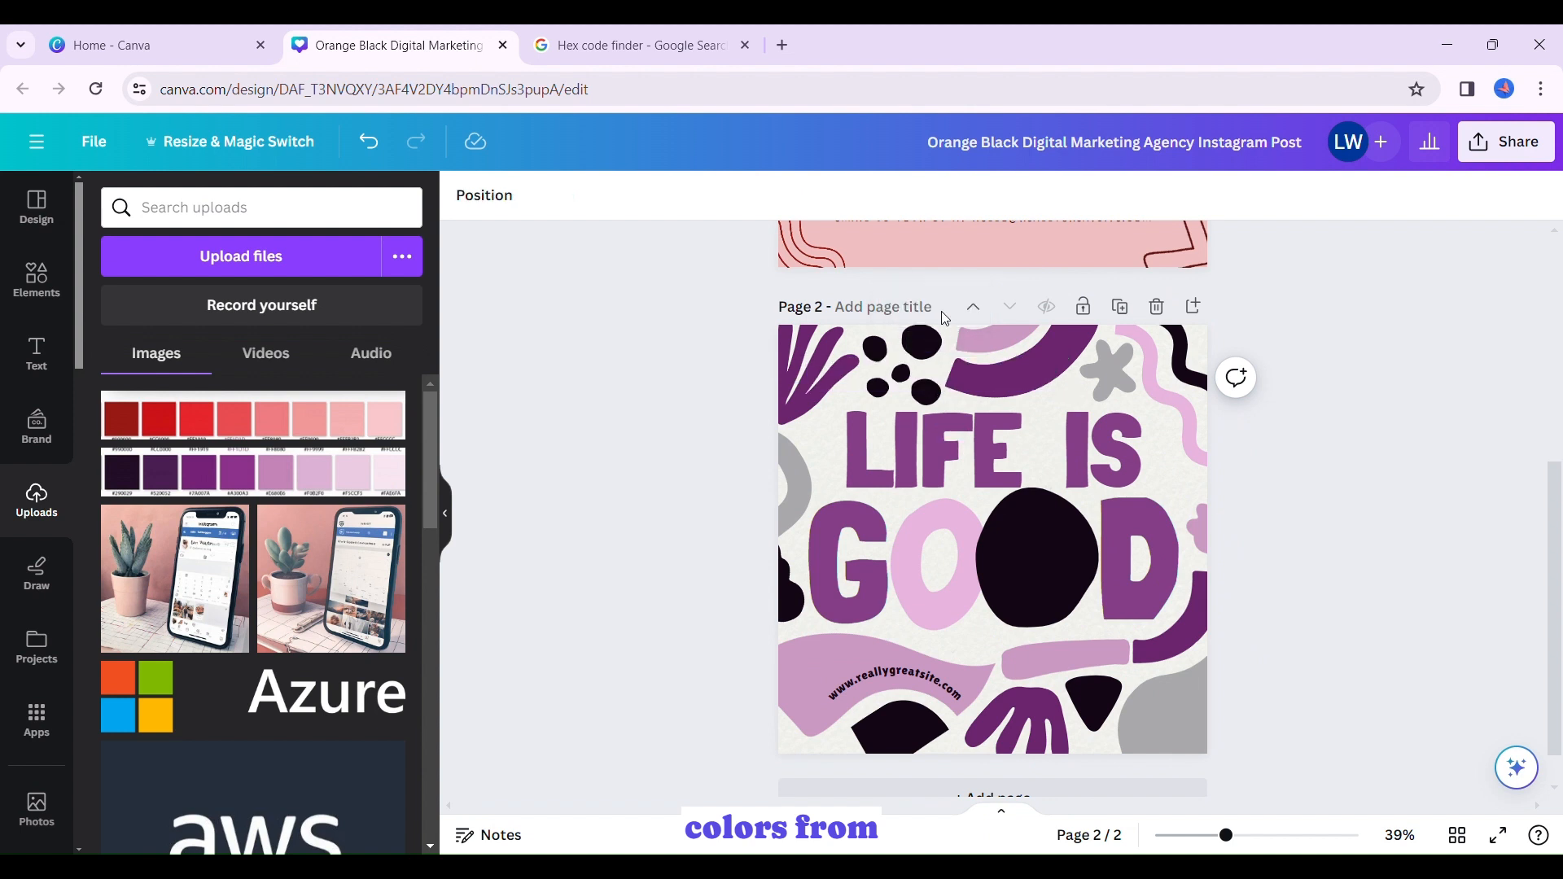
- Add a new blank page below the "Life is Good" design
drag(1561, 570, 1560, 366)
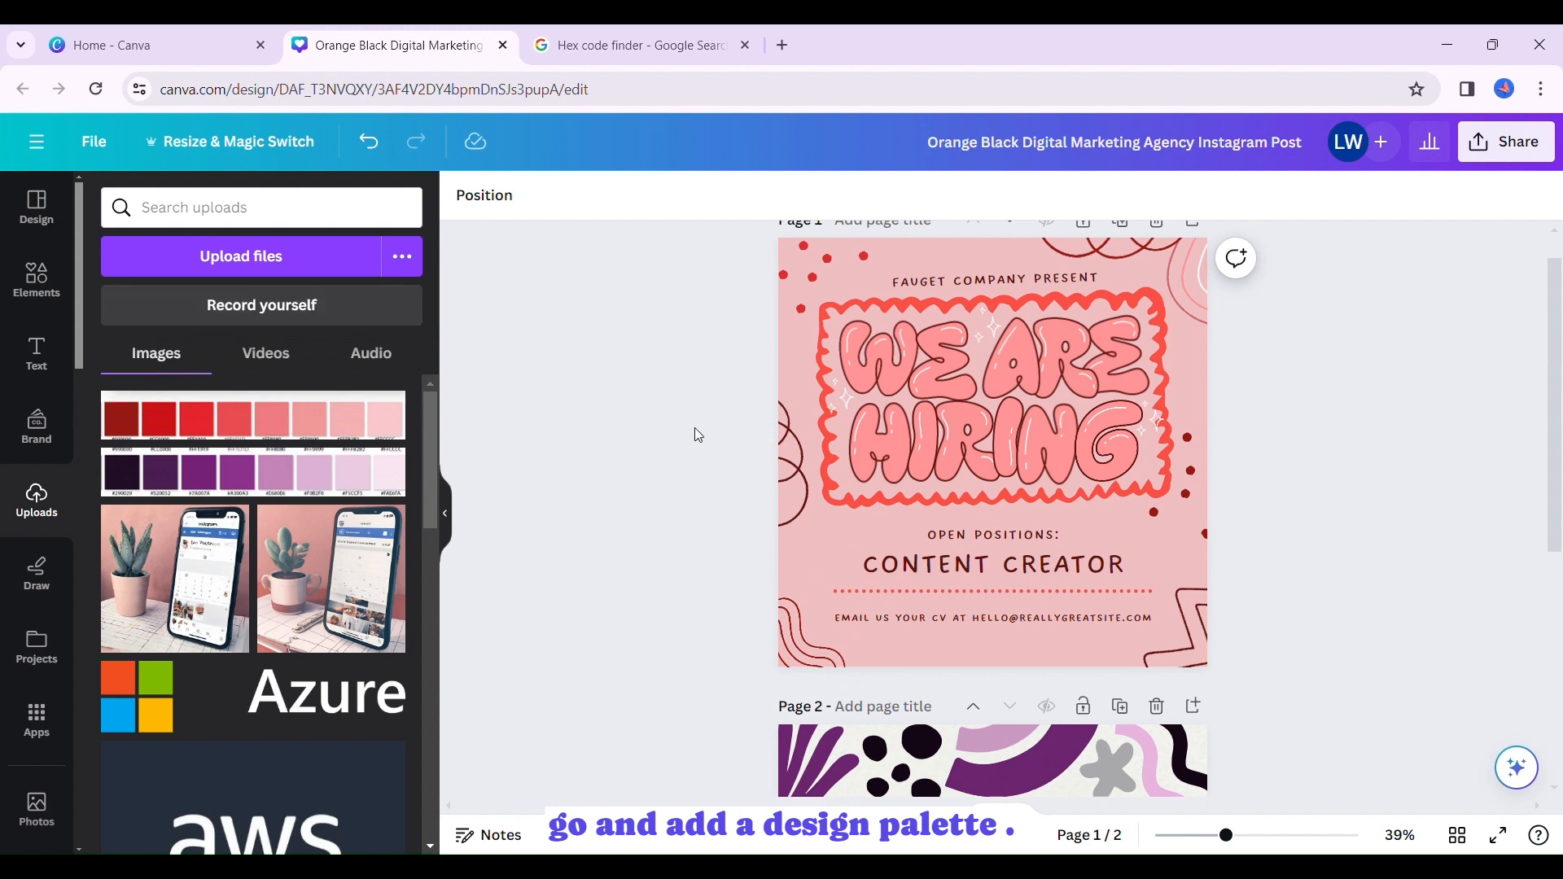
scroll(1554, 619, down, 2)
scroll(1559, 622, down, 3)
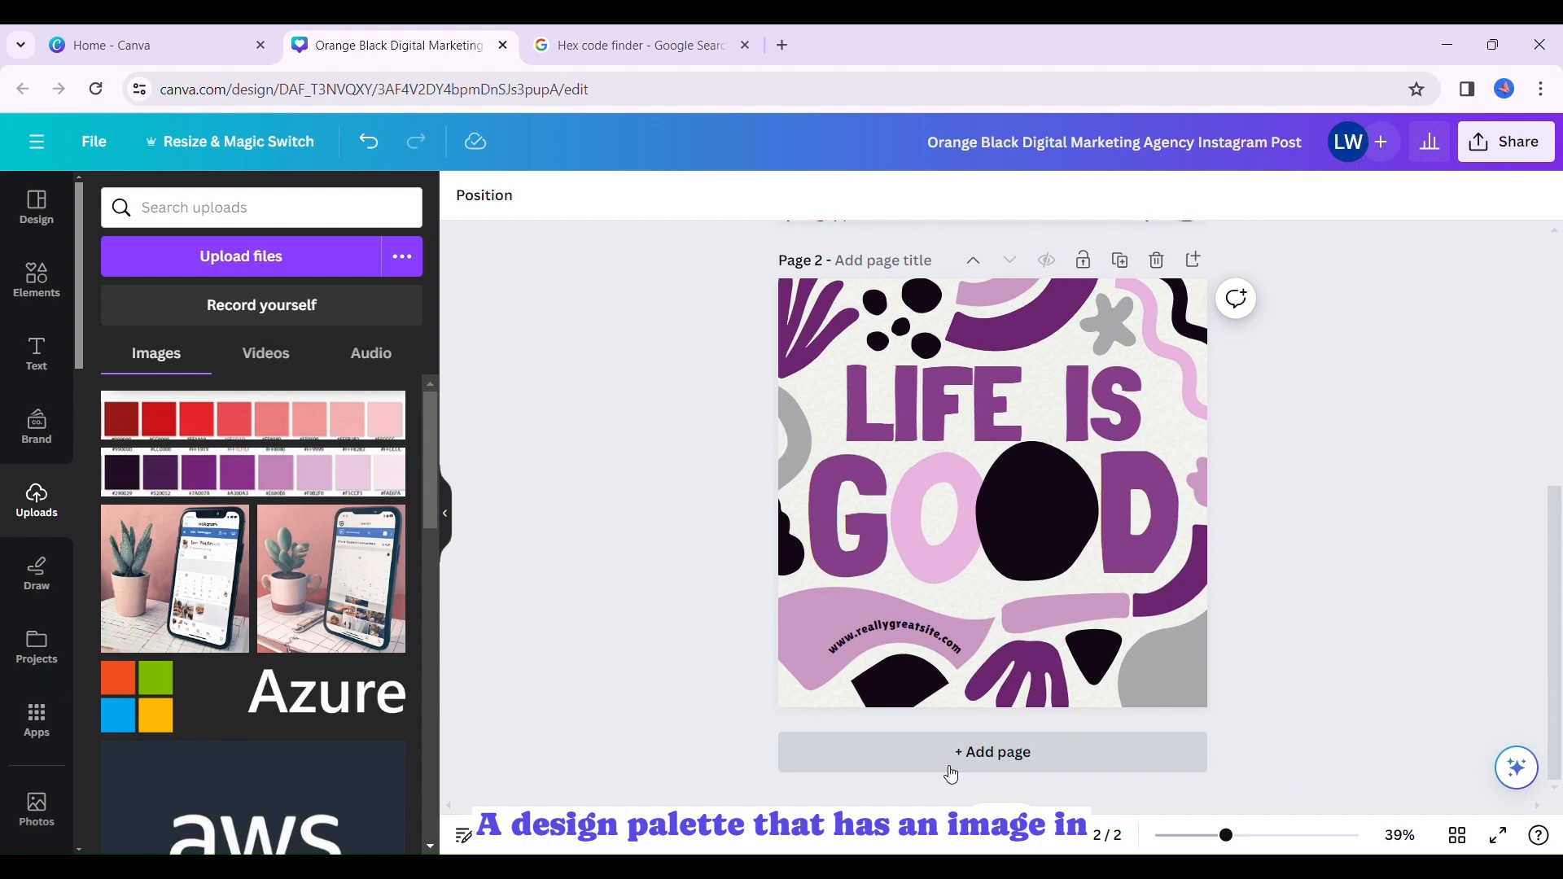
click(952, 771)
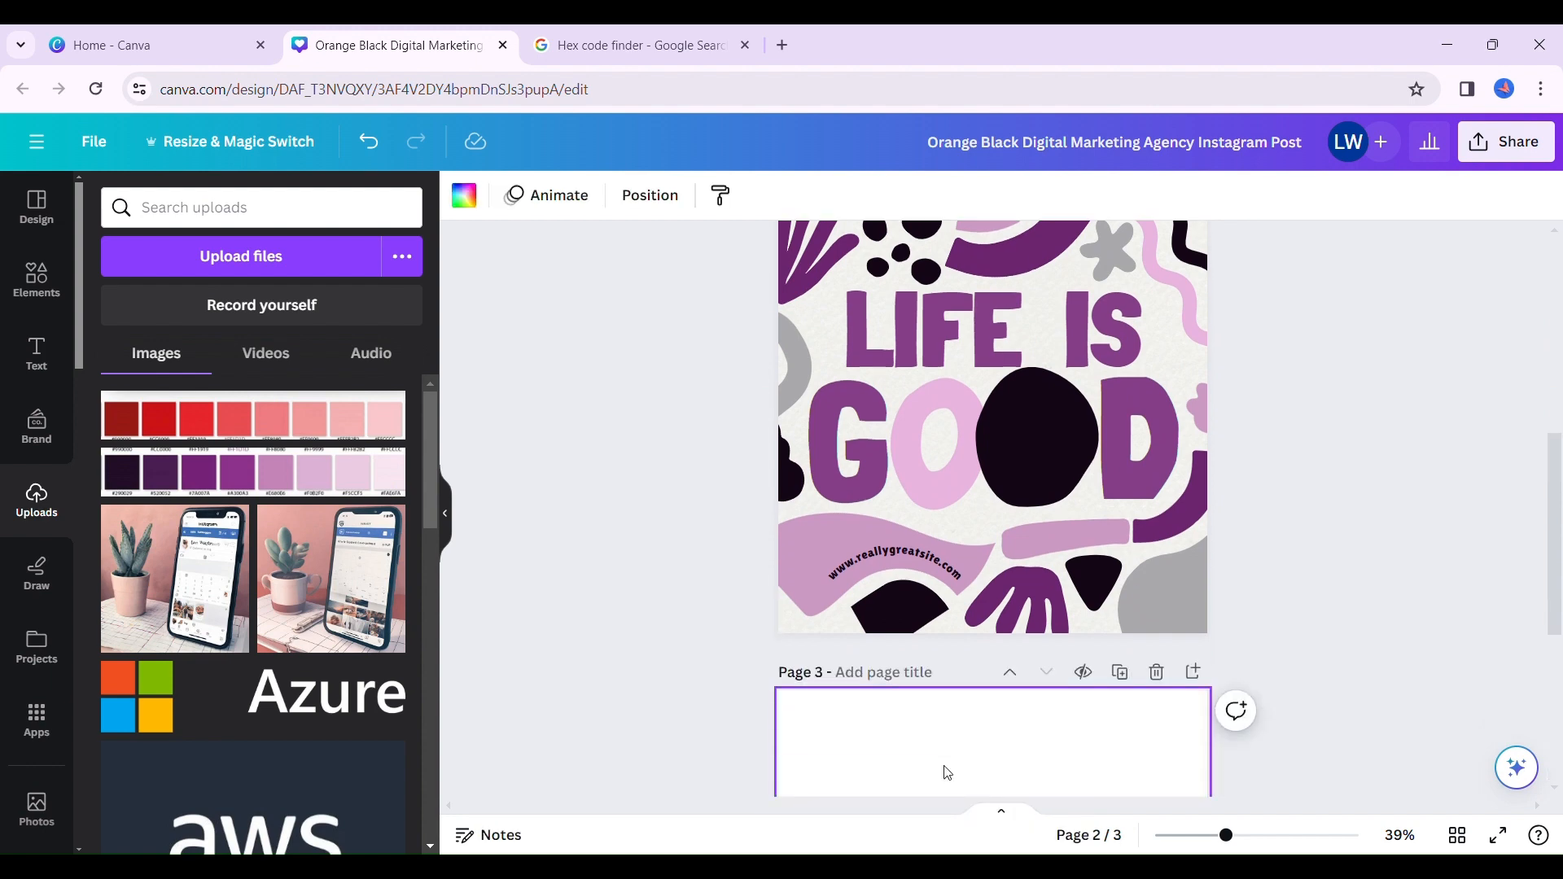
- Browse all the design templates and apply the "Gold And White Modern We Are Hiring Instagram Post" template to page 3
click(55, 222)
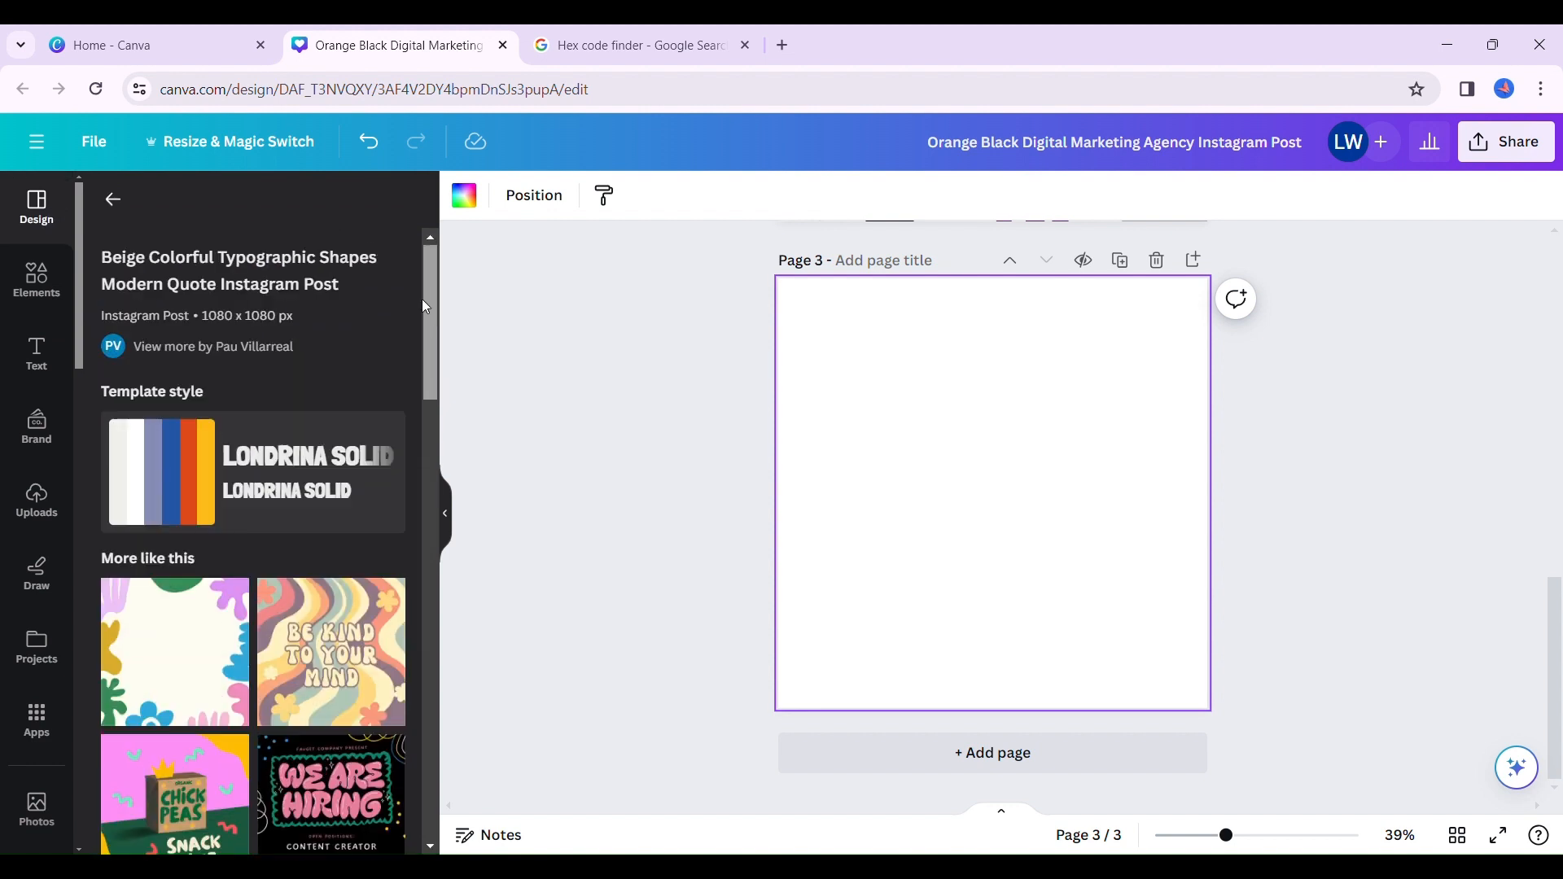
click(119, 210)
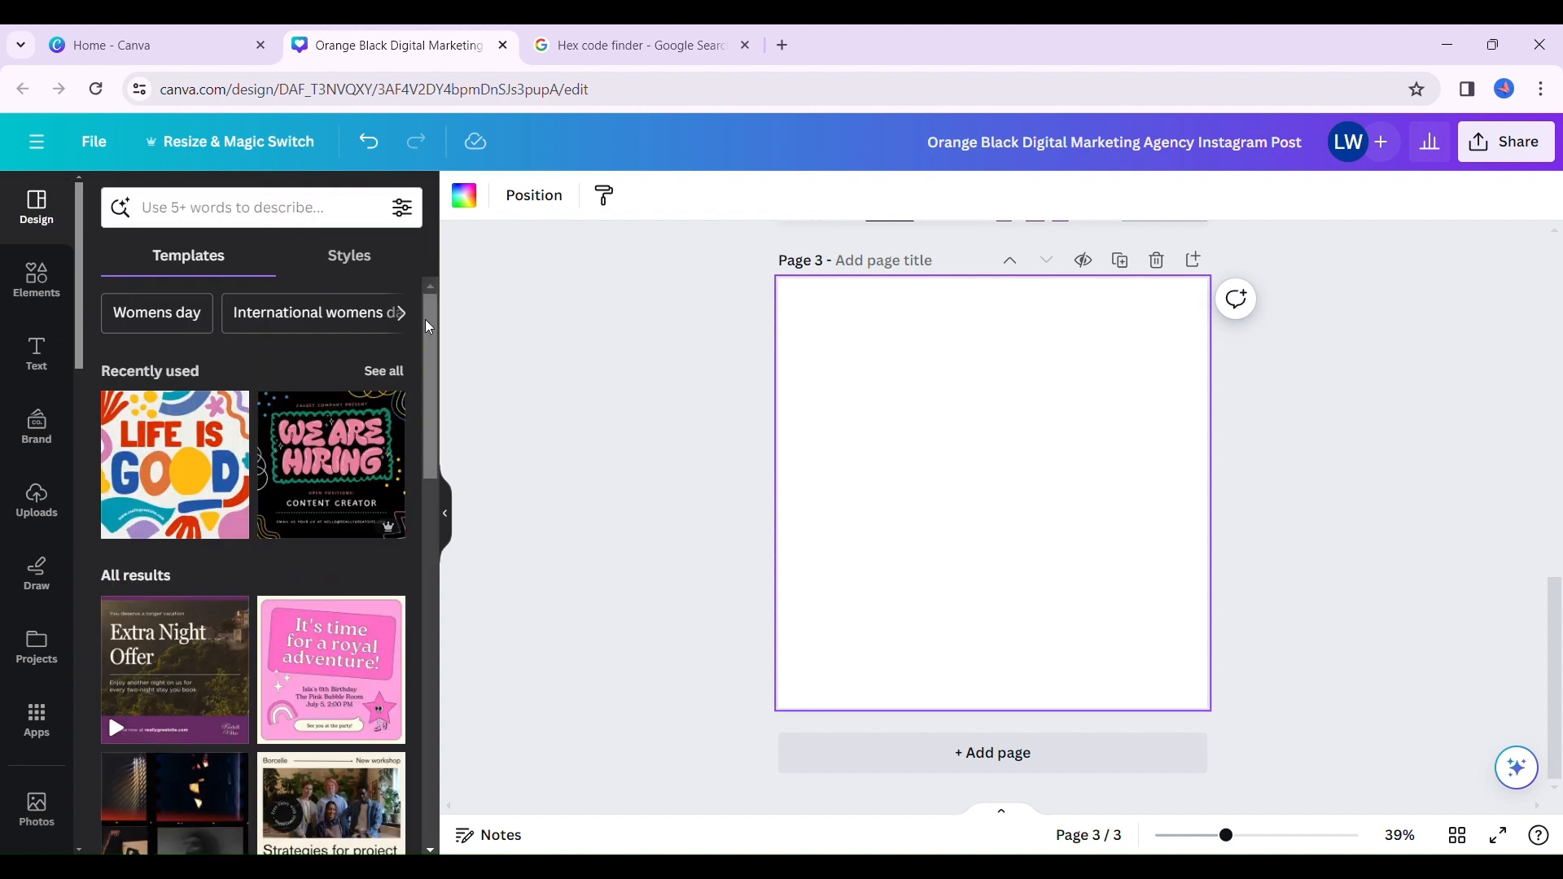
drag(422, 354, 423, 748)
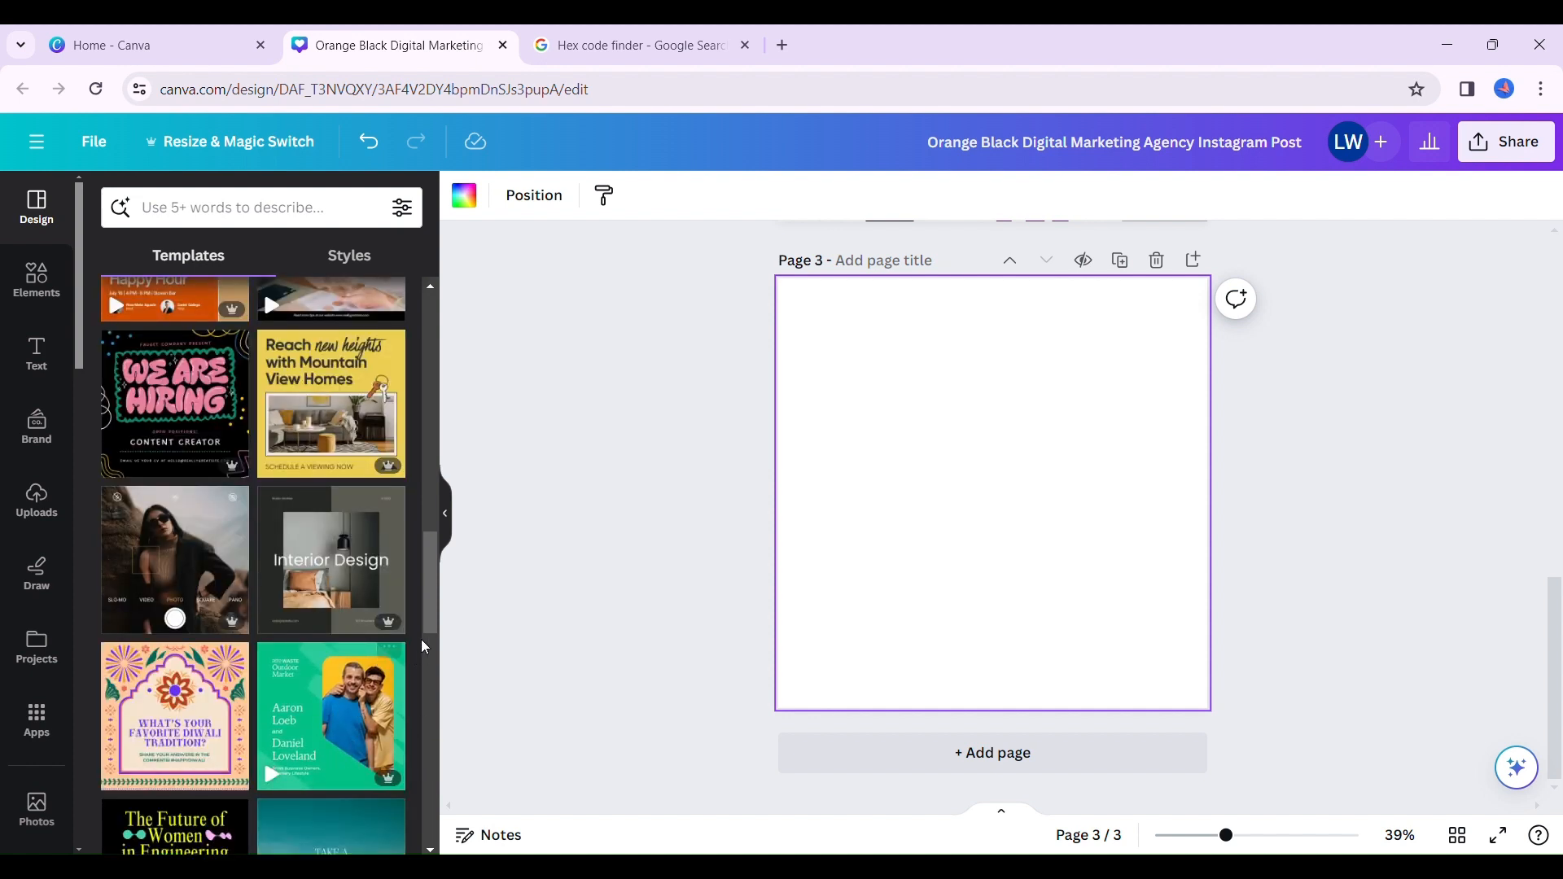
drag(427, 571, 424, 851)
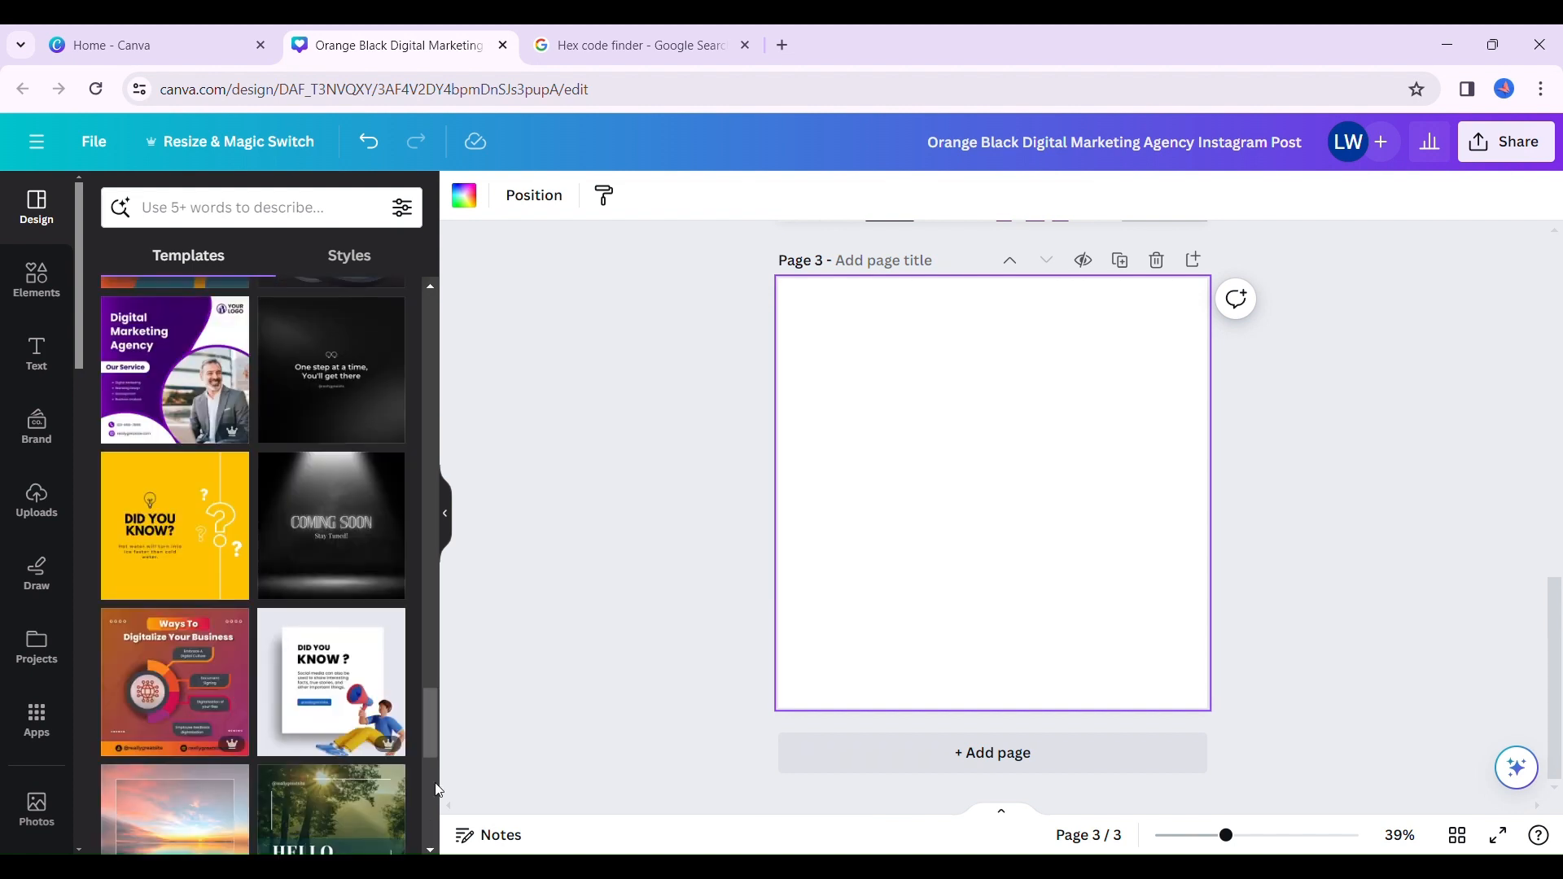
drag(426, 741, 426, 765)
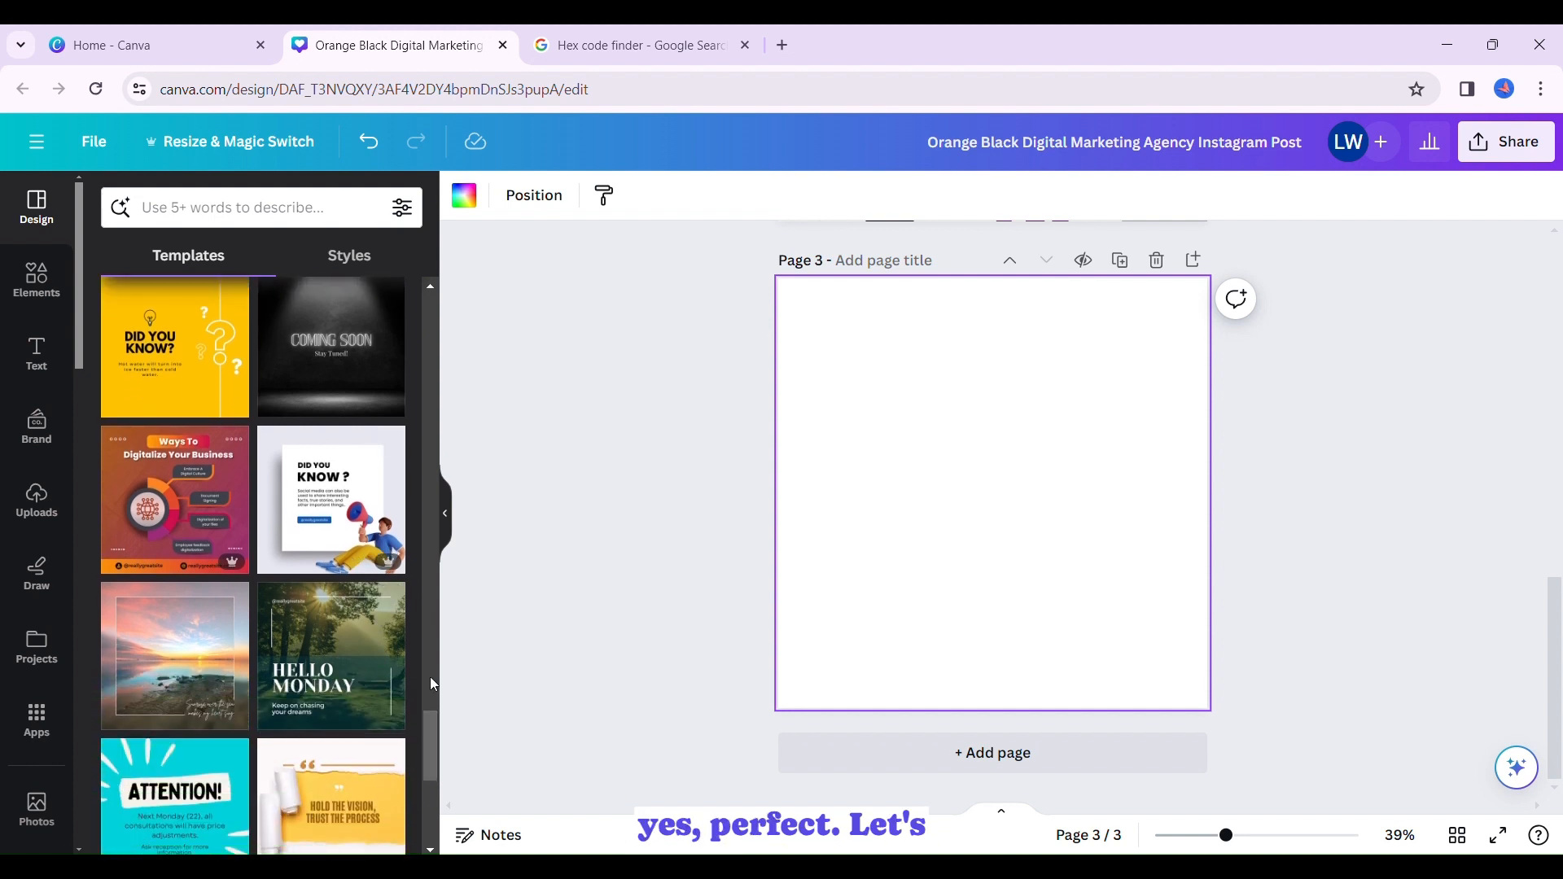
scroll(430, 738, down, 6)
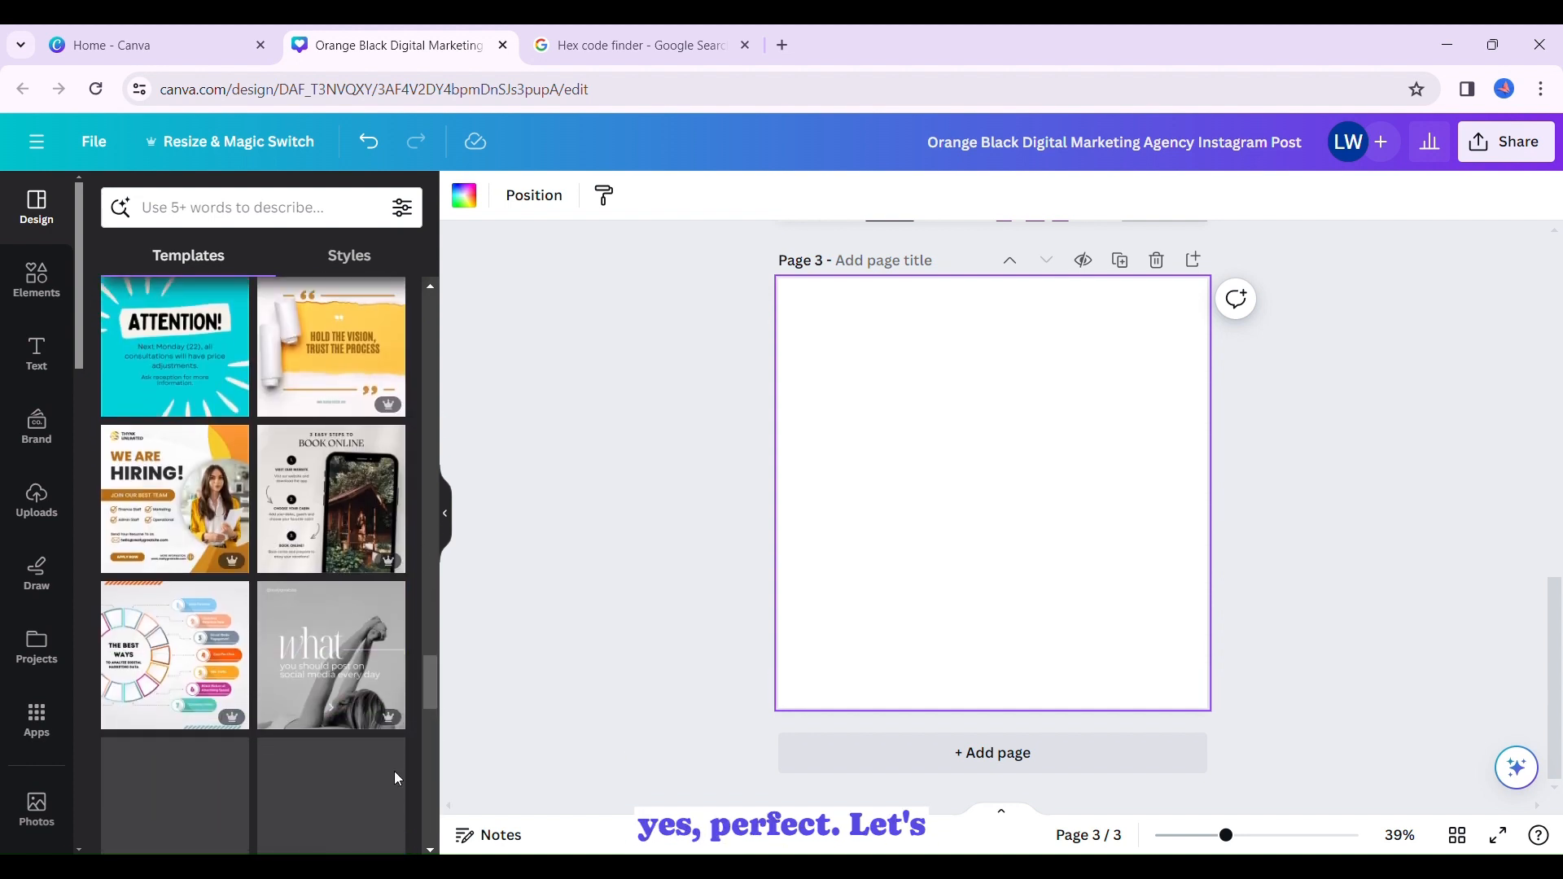
click(149, 490)
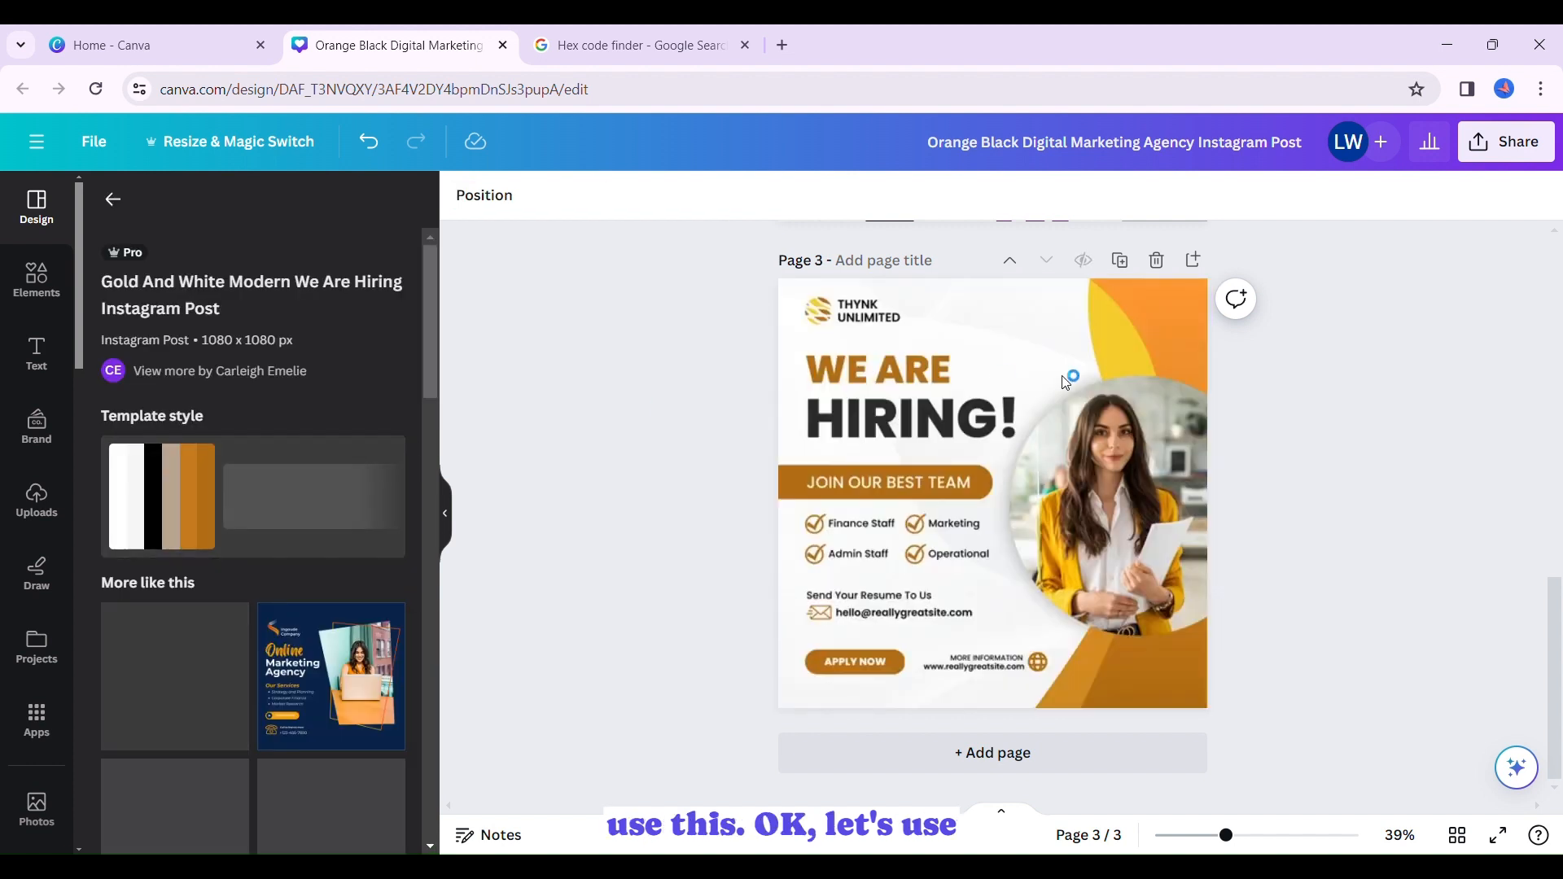
- Apply the colors of the circular photo of the woman in the yellow jacket to page 3
click(1063, 500)
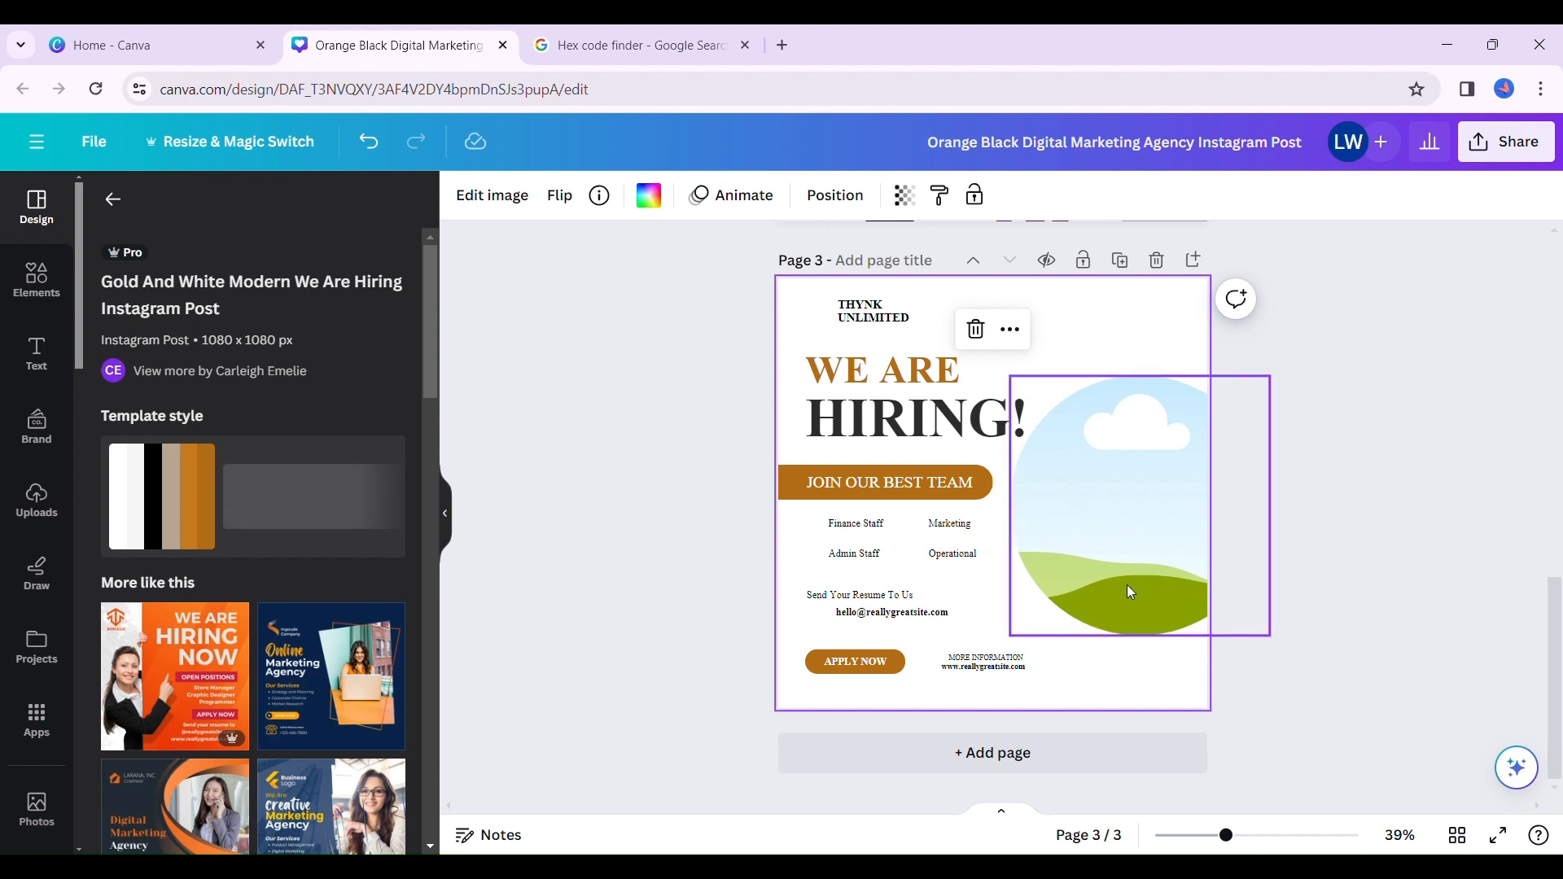
click(1167, 530)
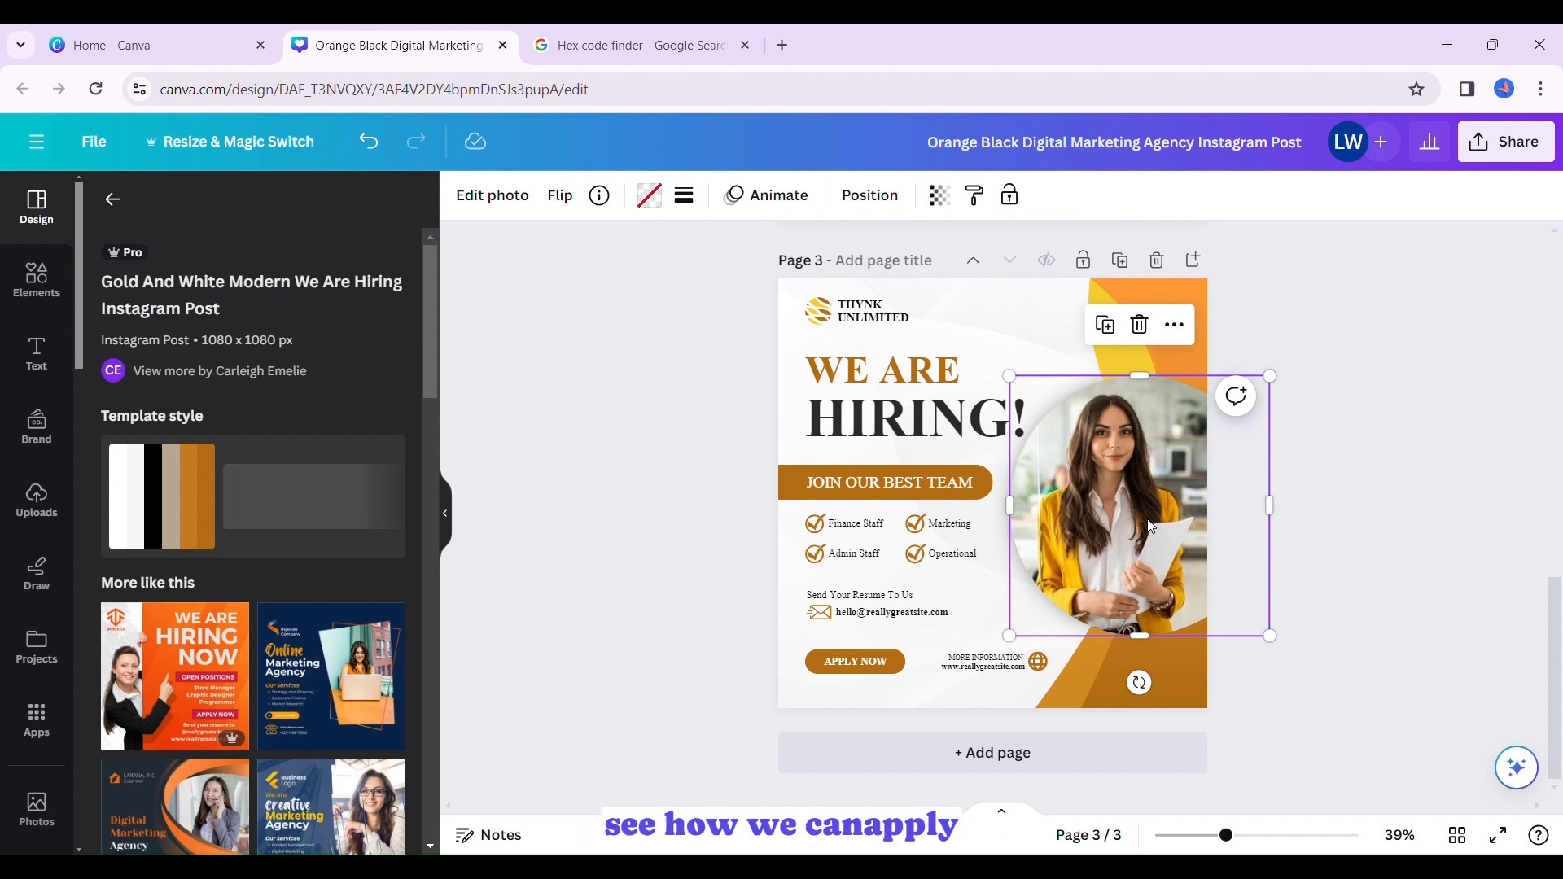
click(1174, 329)
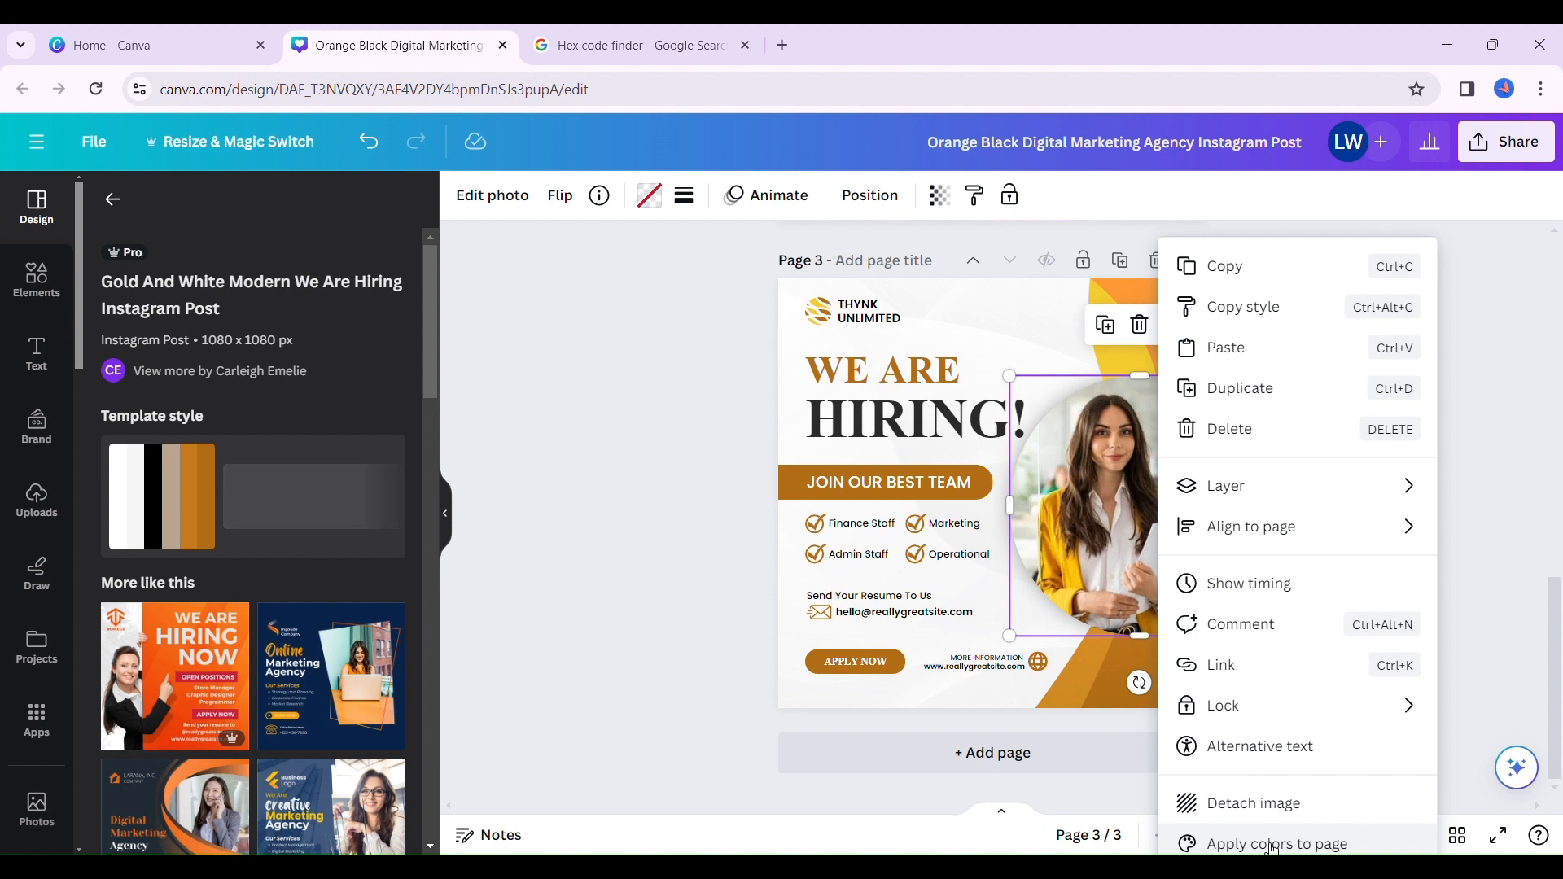
click(1274, 845)
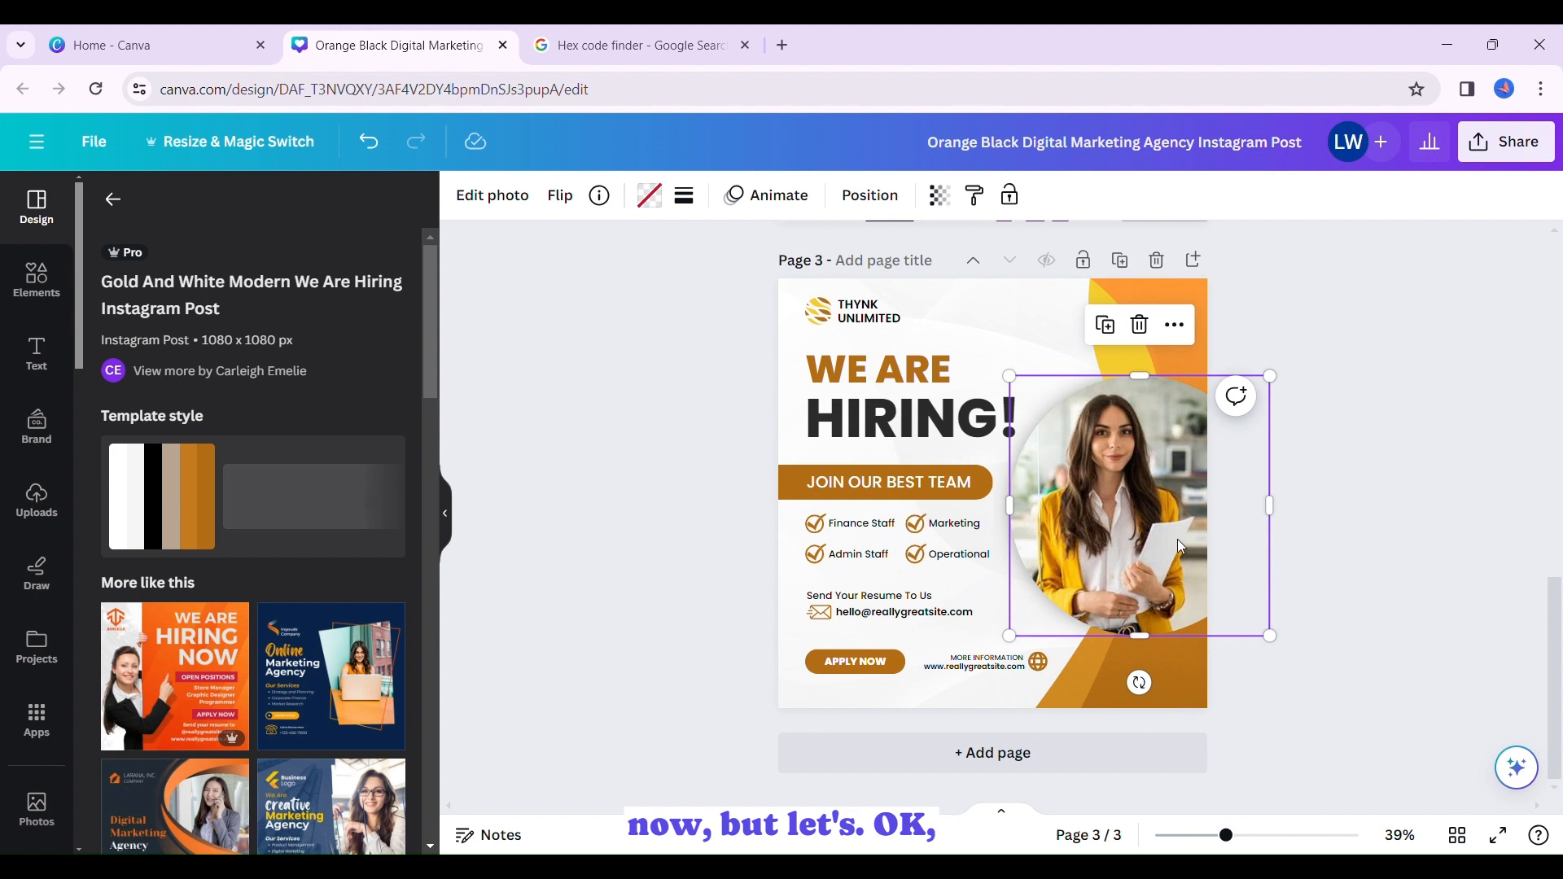
- Reshuffle the circular photo's colors on page 3 until the background is tan brown with dark brown lettering
click(1174, 326)
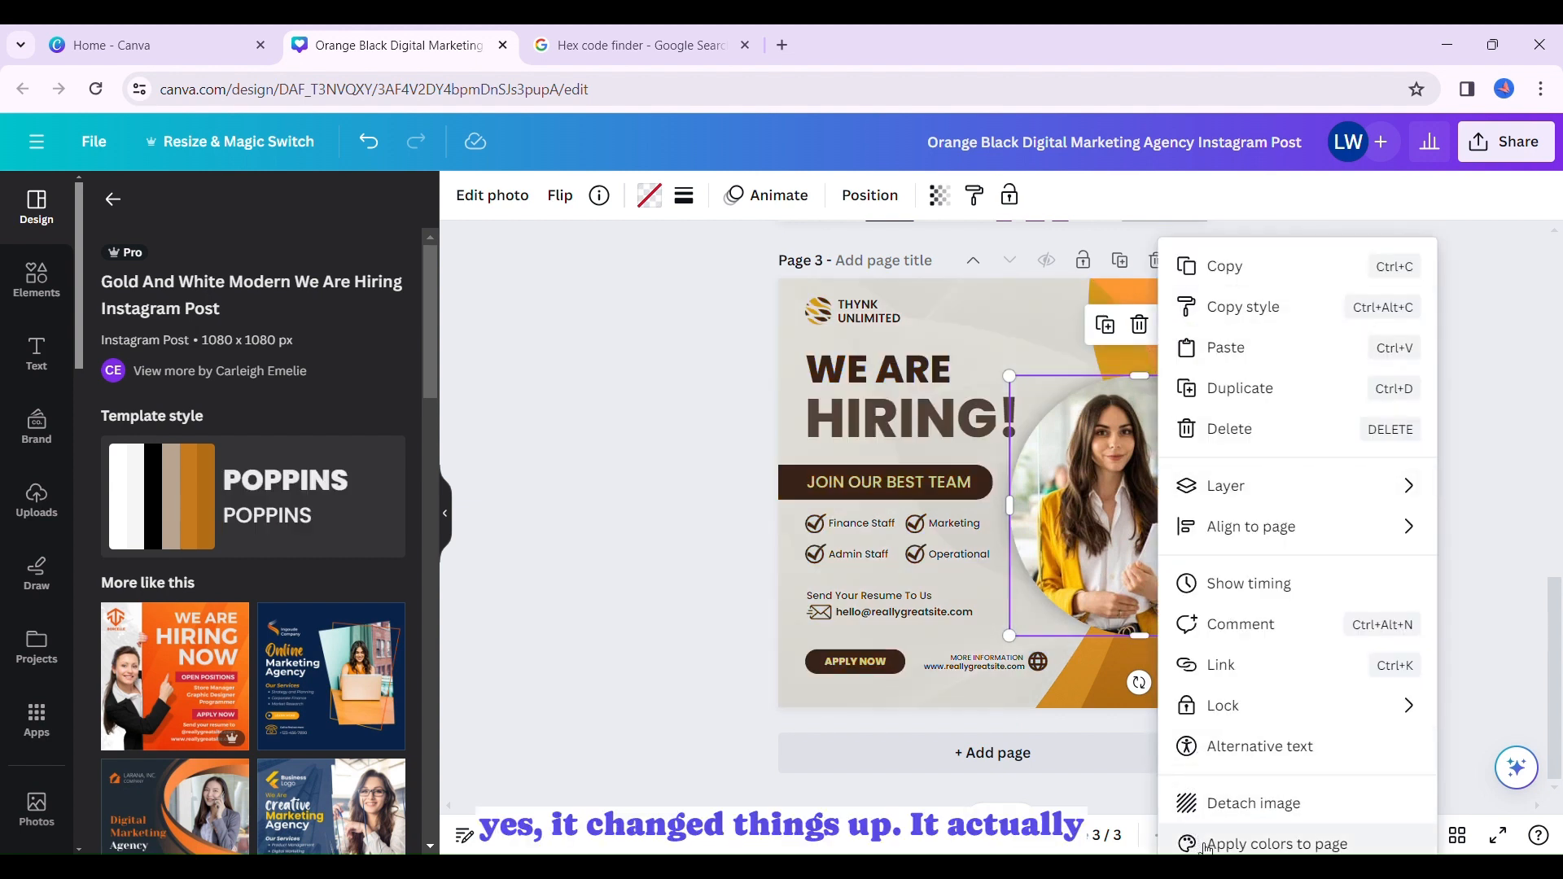
click(921, 690)
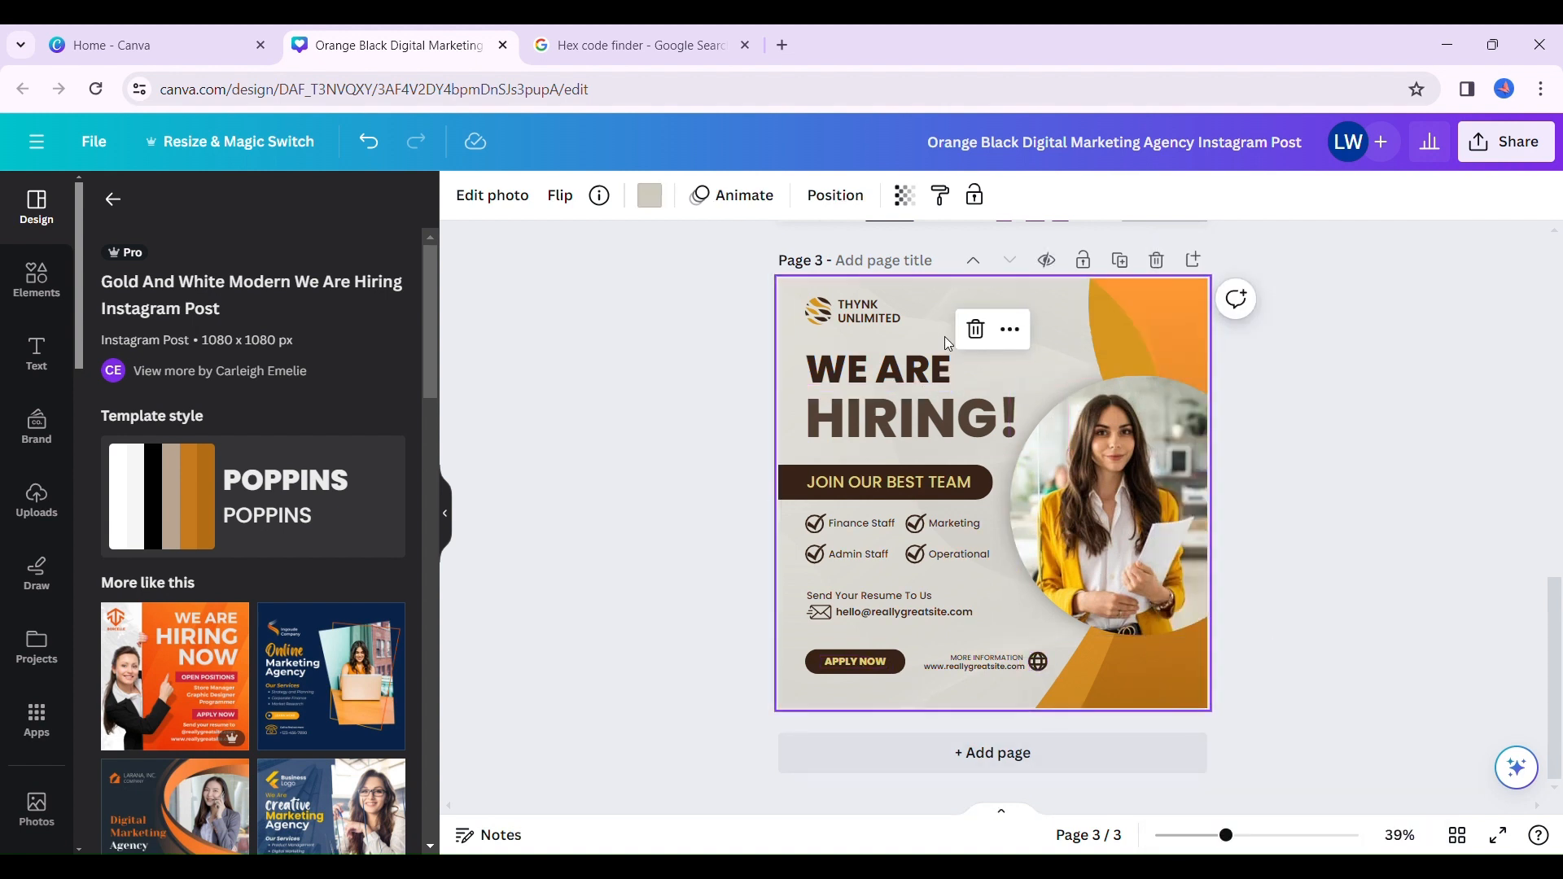
click(1111, 507)
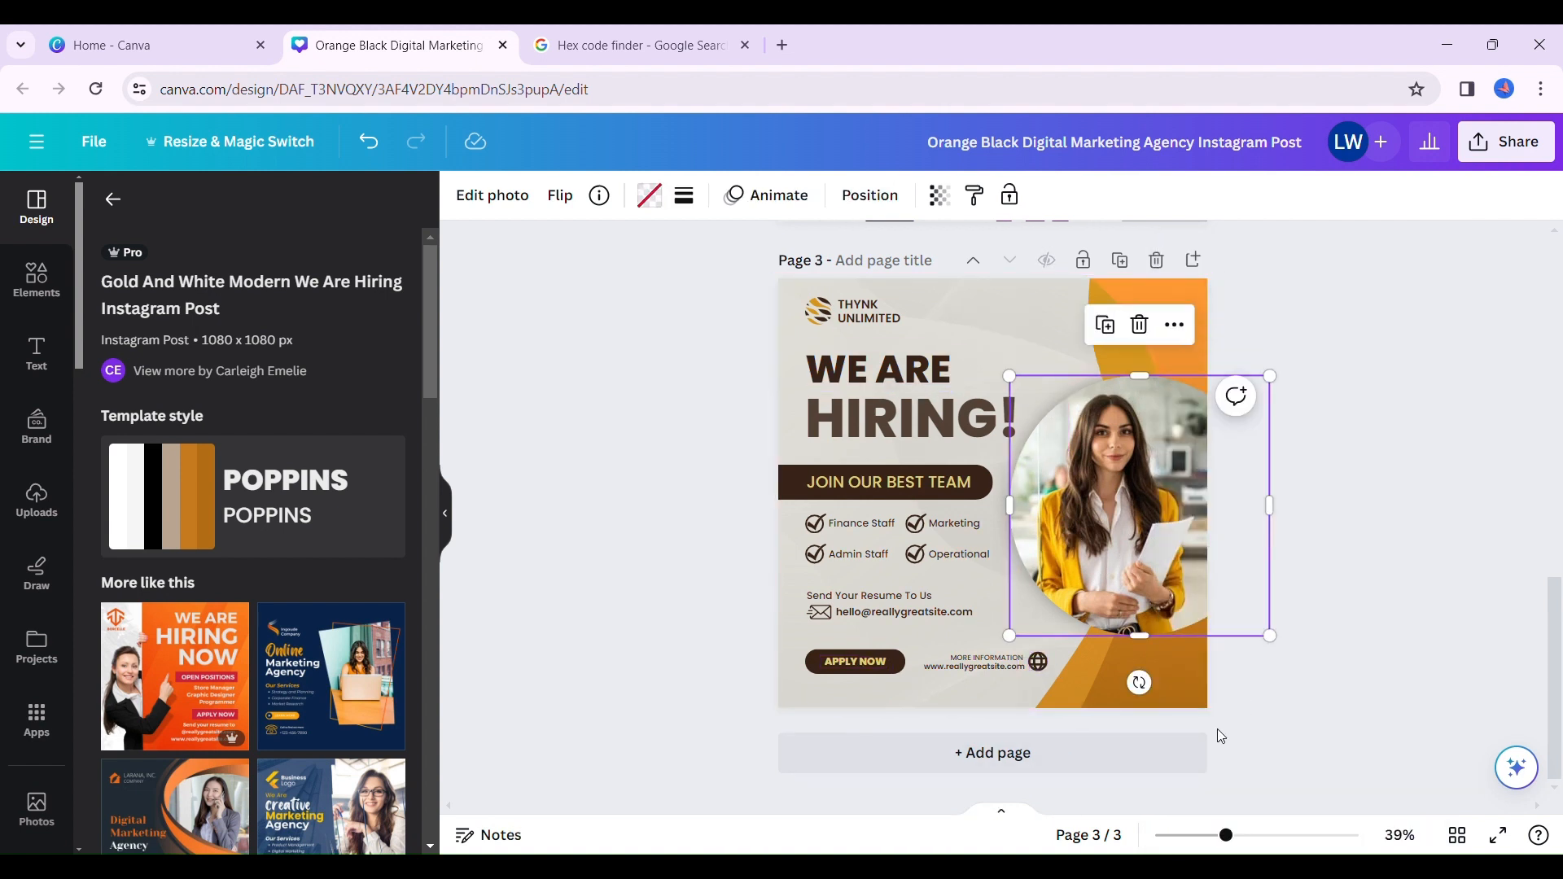
click(1174, 327)
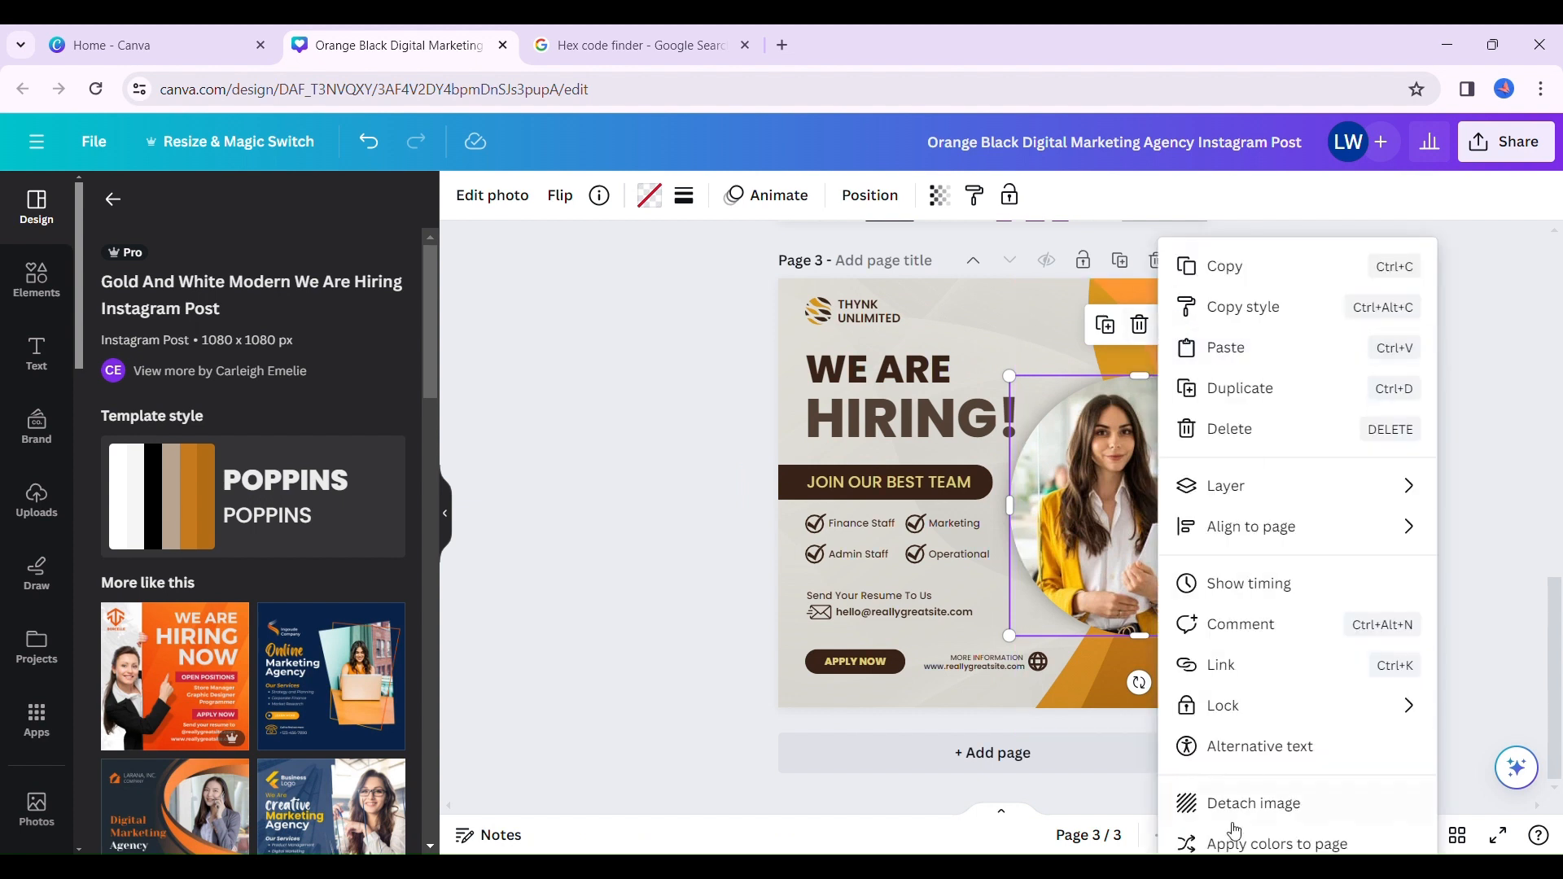
click(1223, 850)
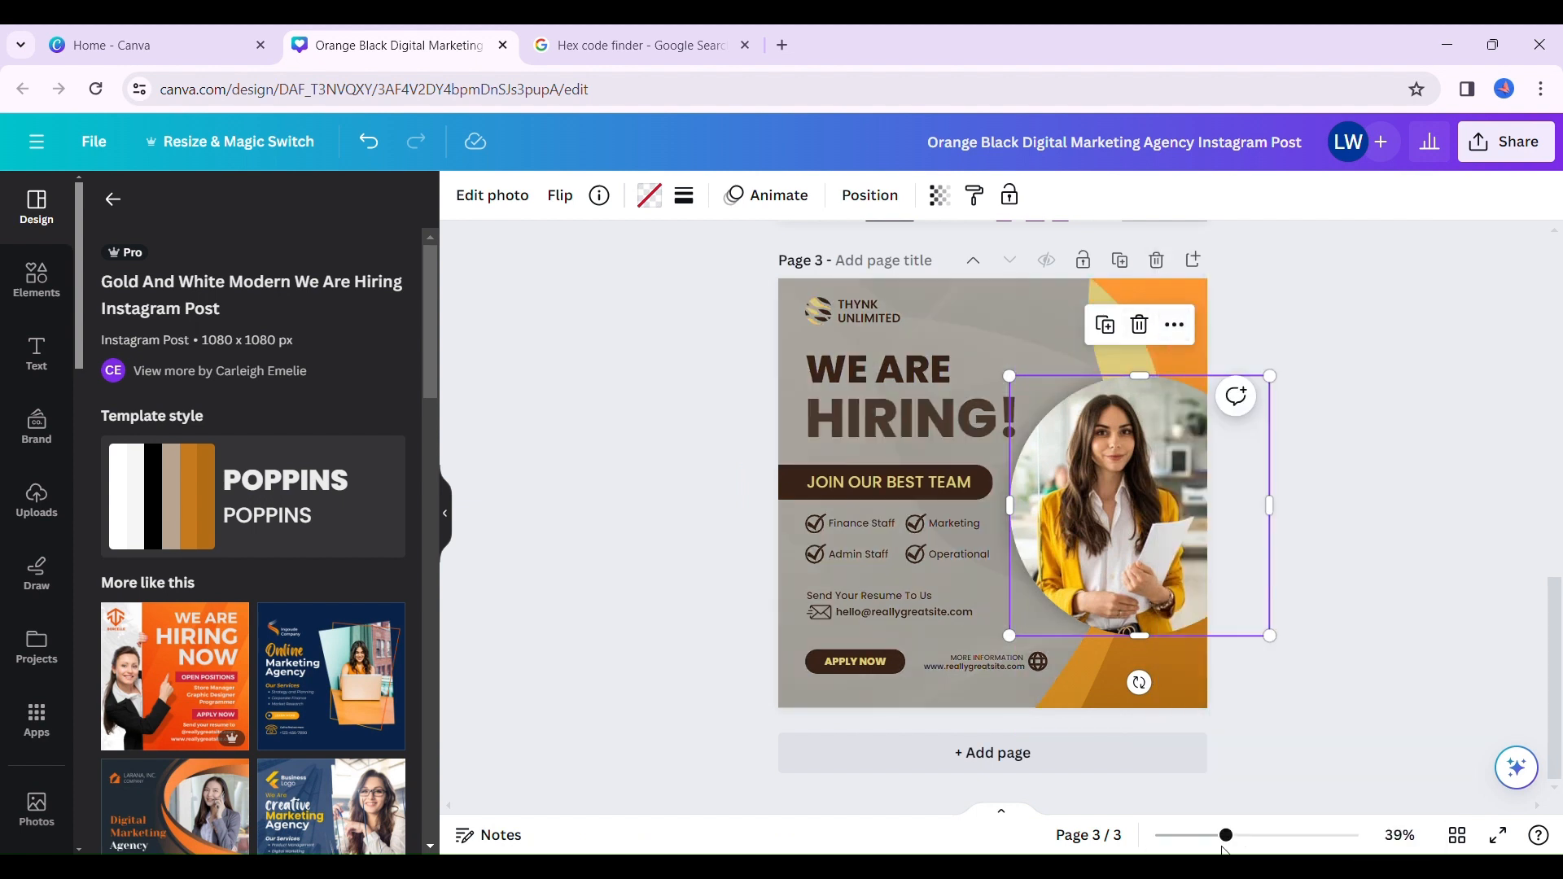
click(1174, 325)
click(1225, 847)
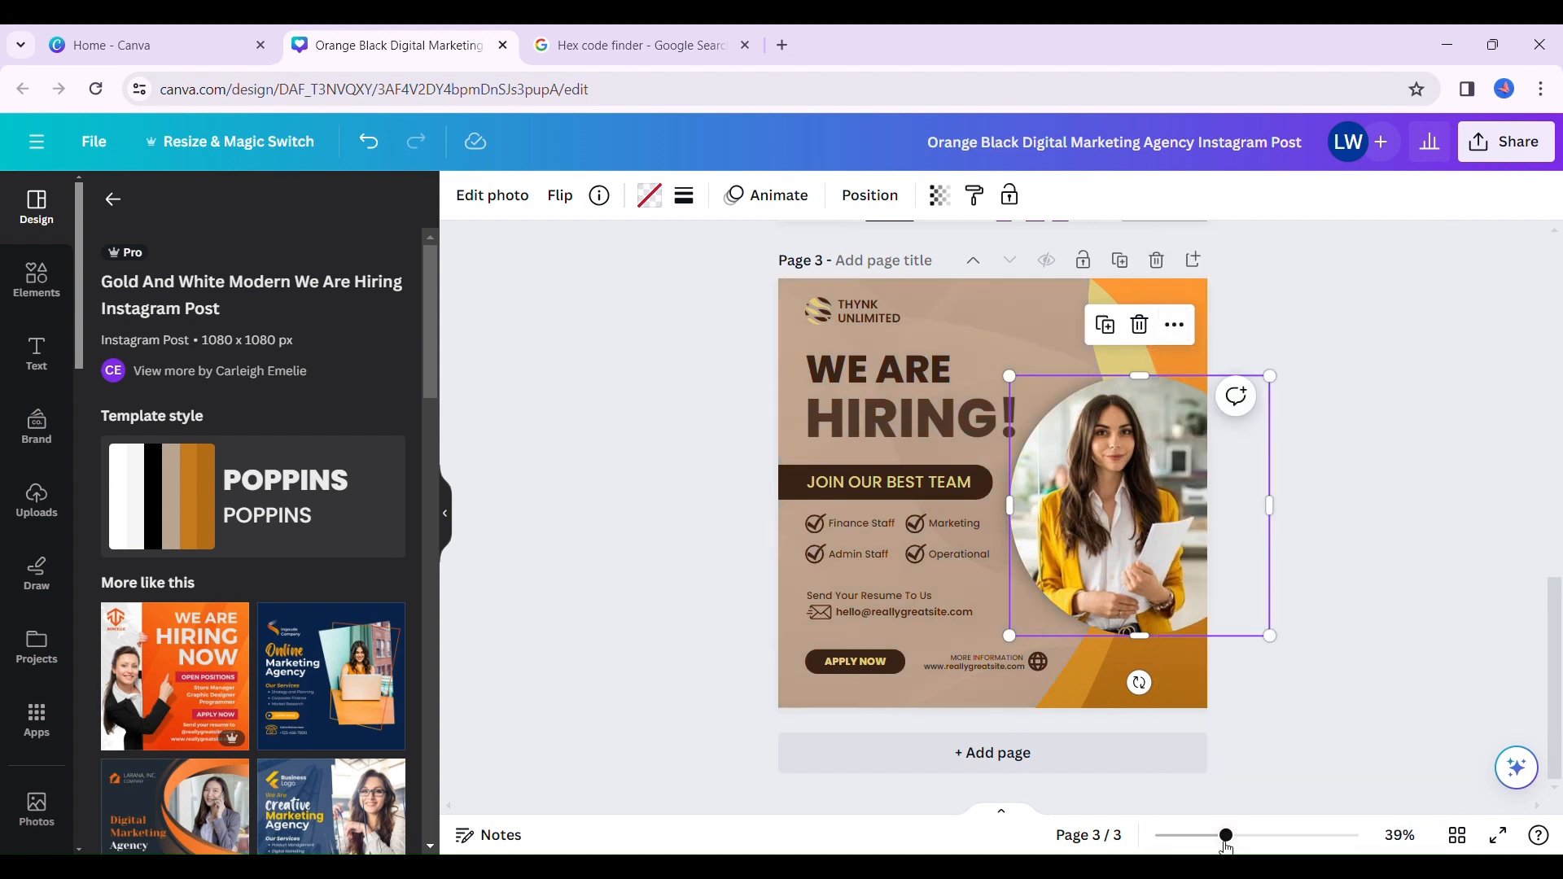